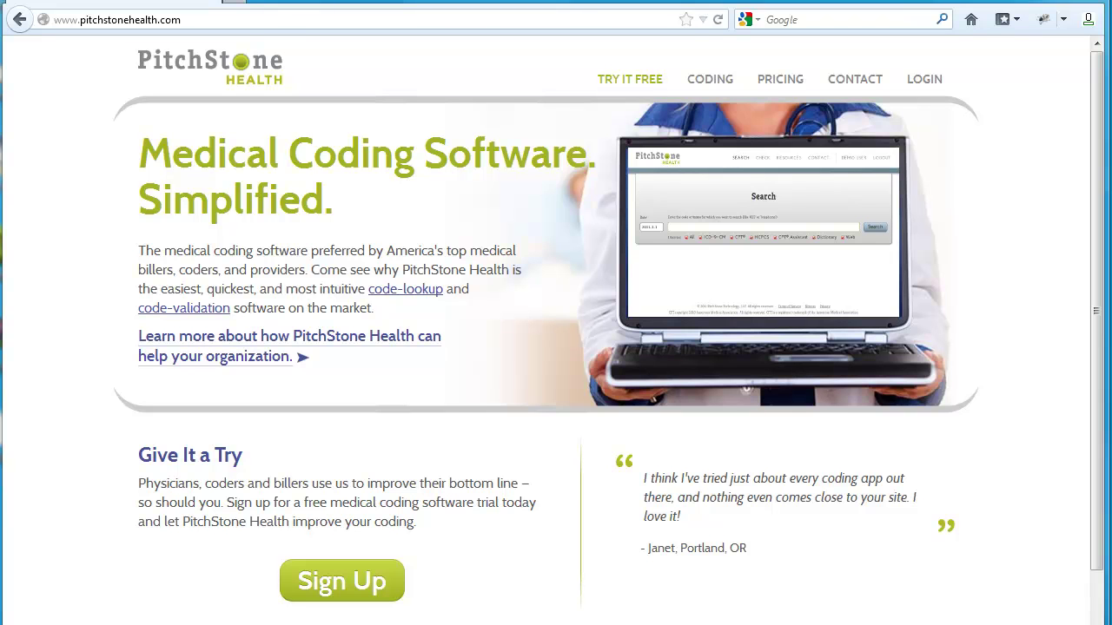
Log in to PitchStone Health with the demo account's username and password.
{"action": "left_click", "coordinate": [197, 20]}
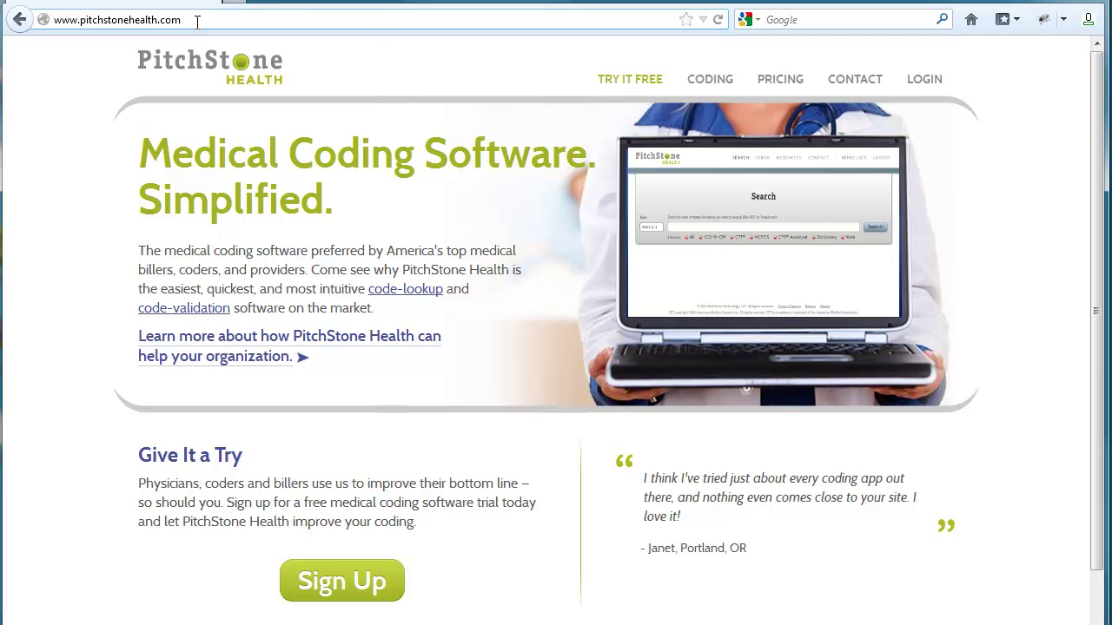
{"action": "left_click", "coordinate": [916, 88]}
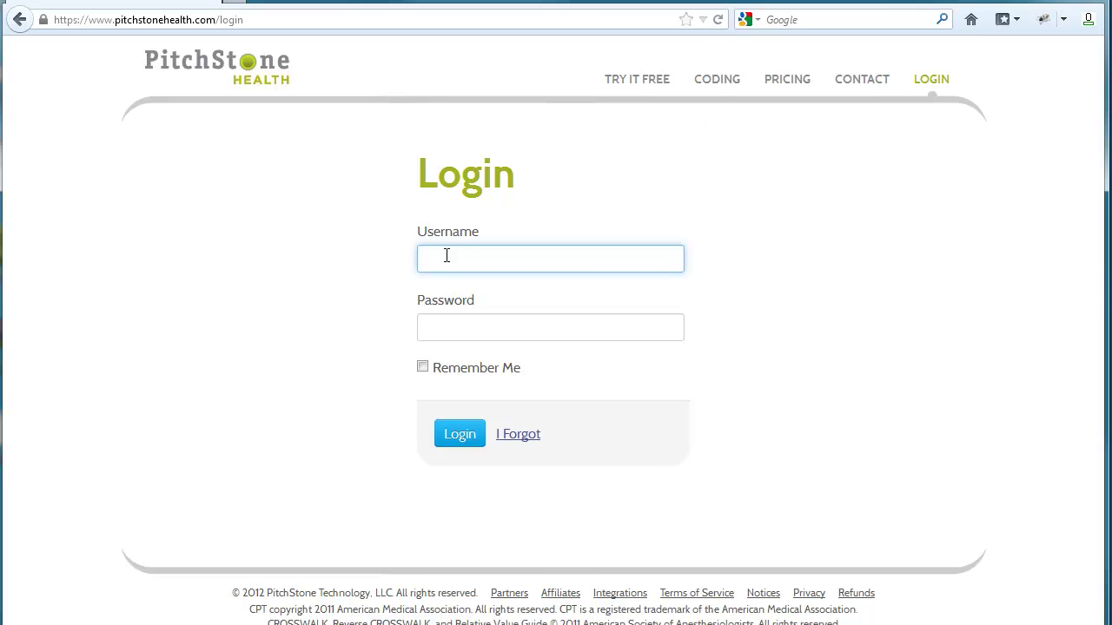
{"action": "type", "text": "demo"}
{"action": "key", "text": "Tab"}
{"action": "key", "text": "ctrl+v"}
{"action": "key", "text": "Tab"}
{"action": "key", "text": "Tab"}
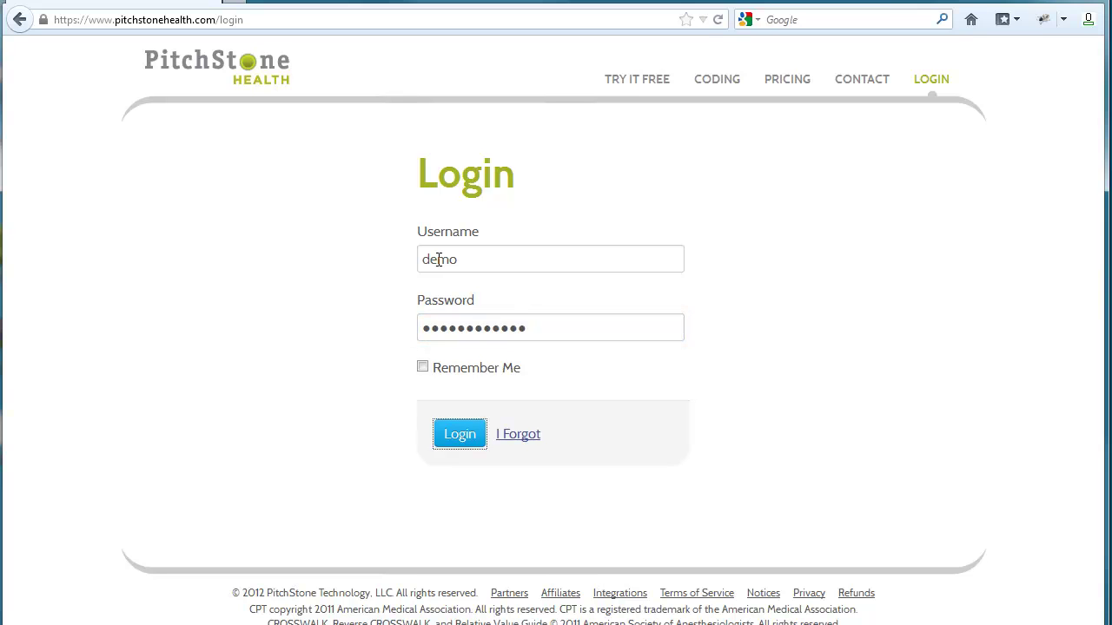
{"action": "key", "text": "Return"}
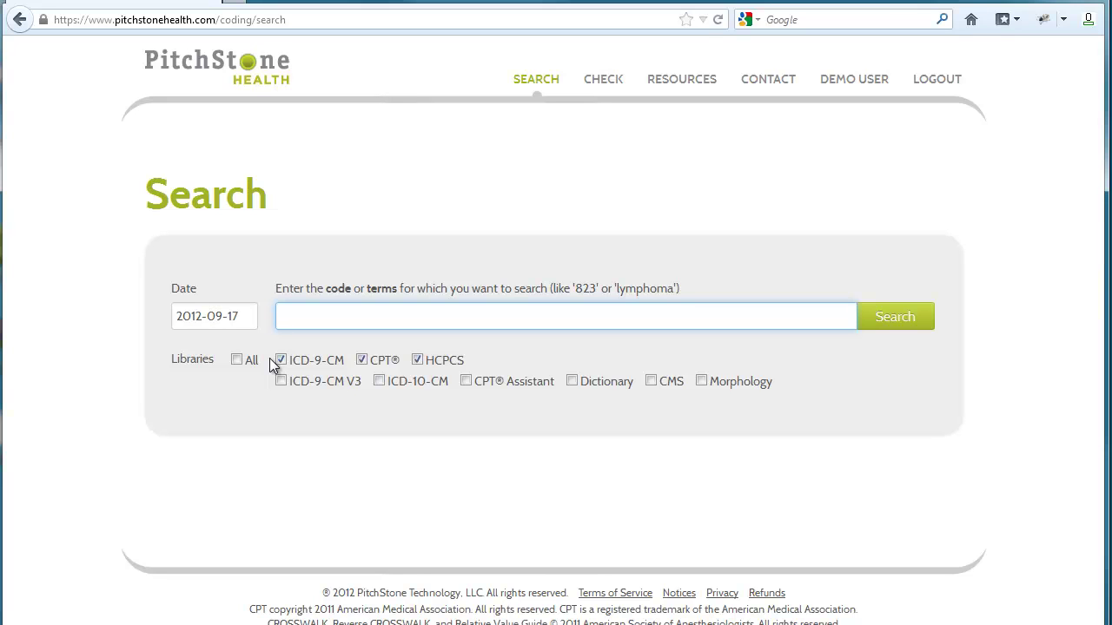
Search for CPT code 93350 to bring up its echocardiography stress-test entry.
{"action": "type", "text": "93350"}
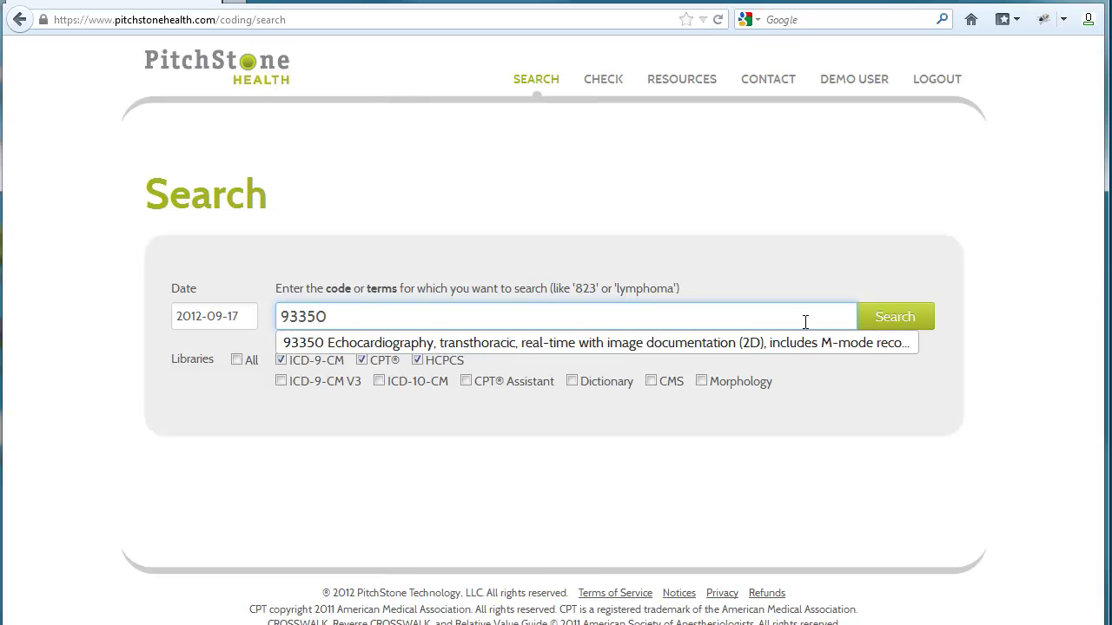
{"action": "left_click", "coordinate": [892, 332]}
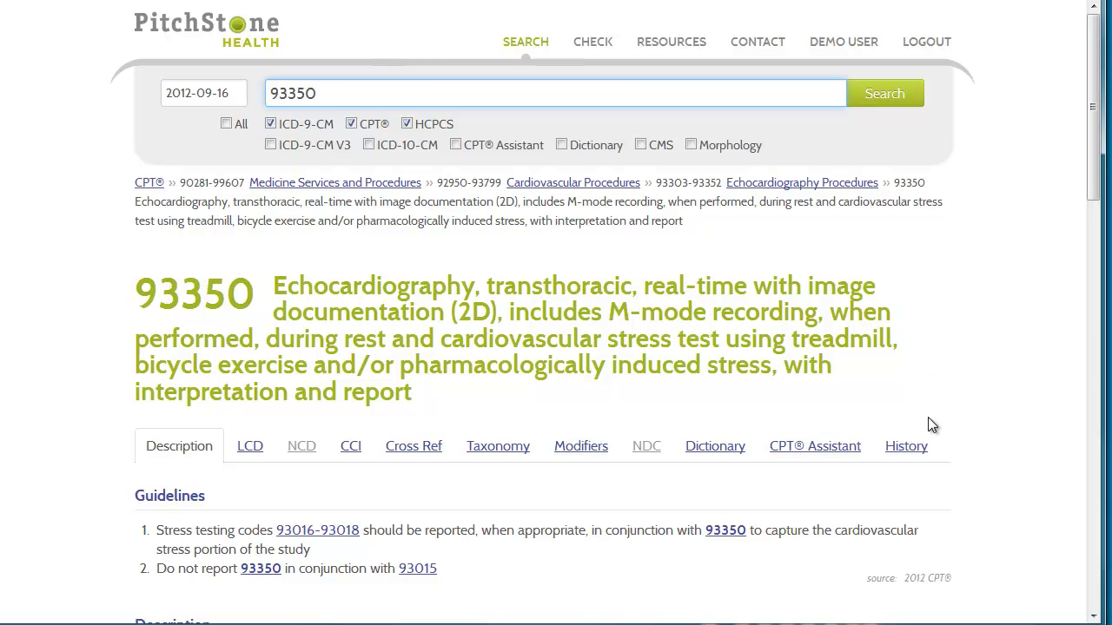
{"action": "scroll", "coordinate": [927, 422], "scroll_direction": "down", "scroll_amount": 3}
{"action": "scroll", "coordinate": [928, 417], "scroll_direction": "down", "scroll_amount": 1}
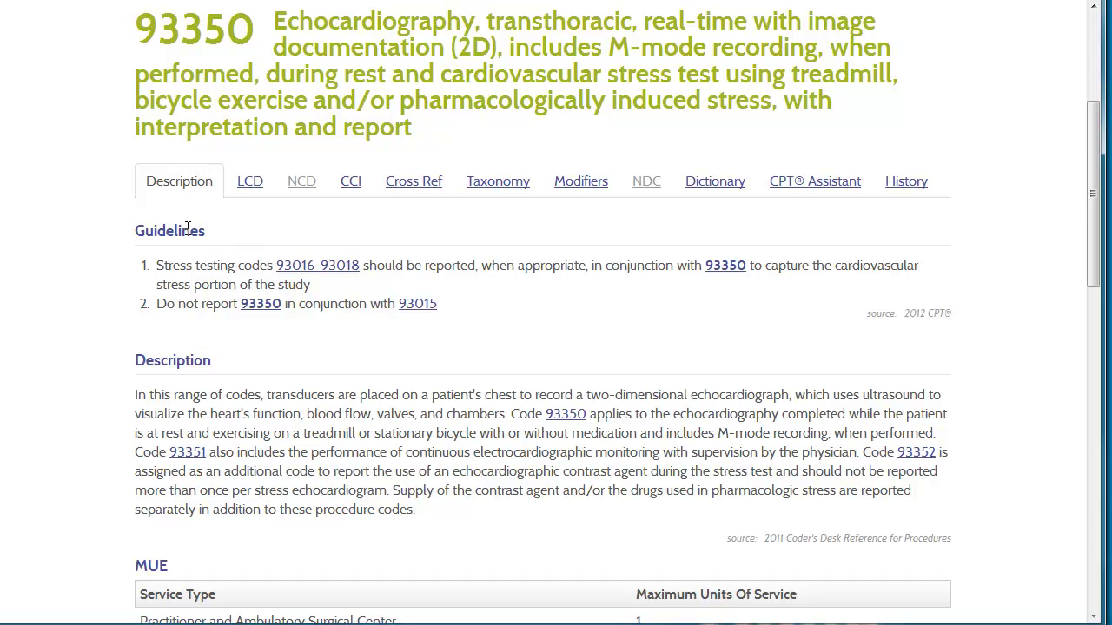
{"action": "scroll", "coordinate": [186, 228], "scroll_direction": "down", "scroll_amount": 3}
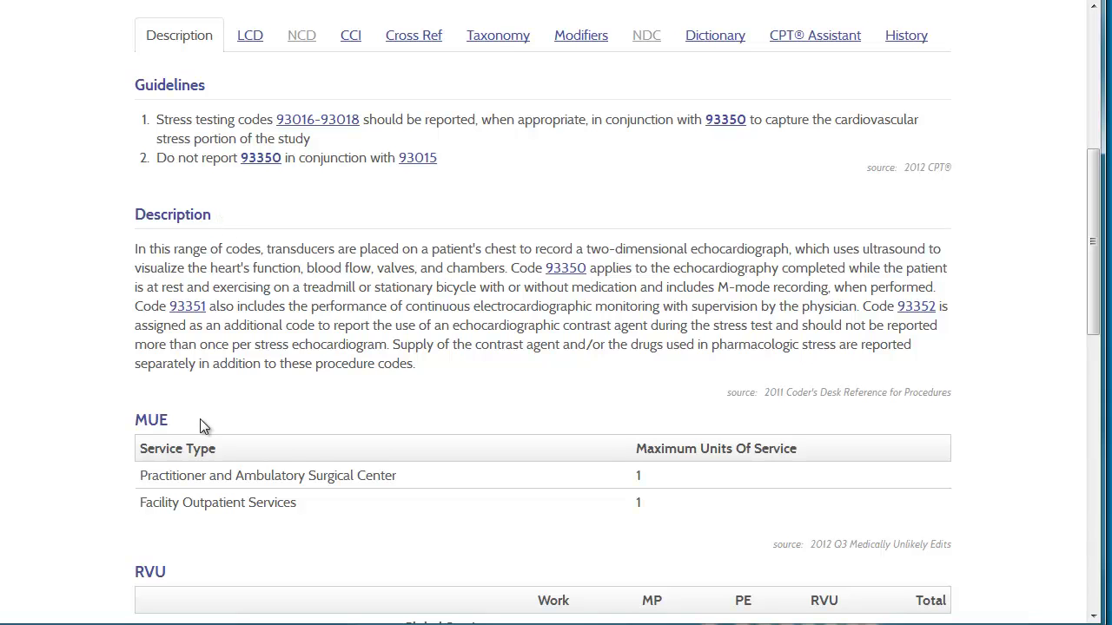
{"action": "scroll", "coordinate": [200, 420], "scroll_direction": "down", "scroll_amount": 6}
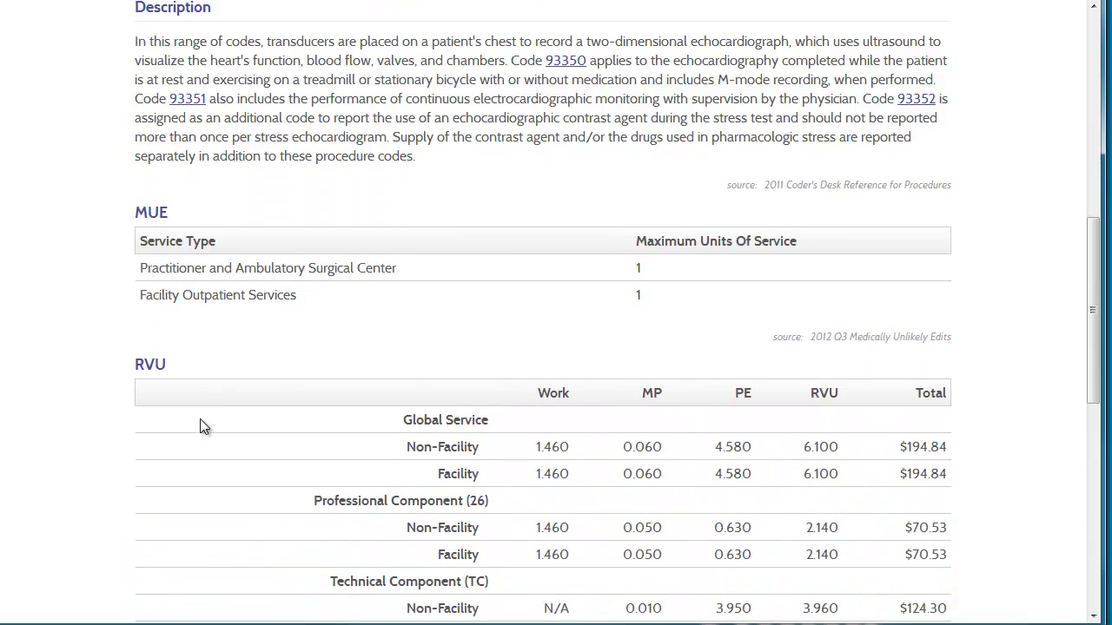
{"action": "scroll", "coordinate": [199, 426], "scroll_direction": "down", "scroll_amount": 3}
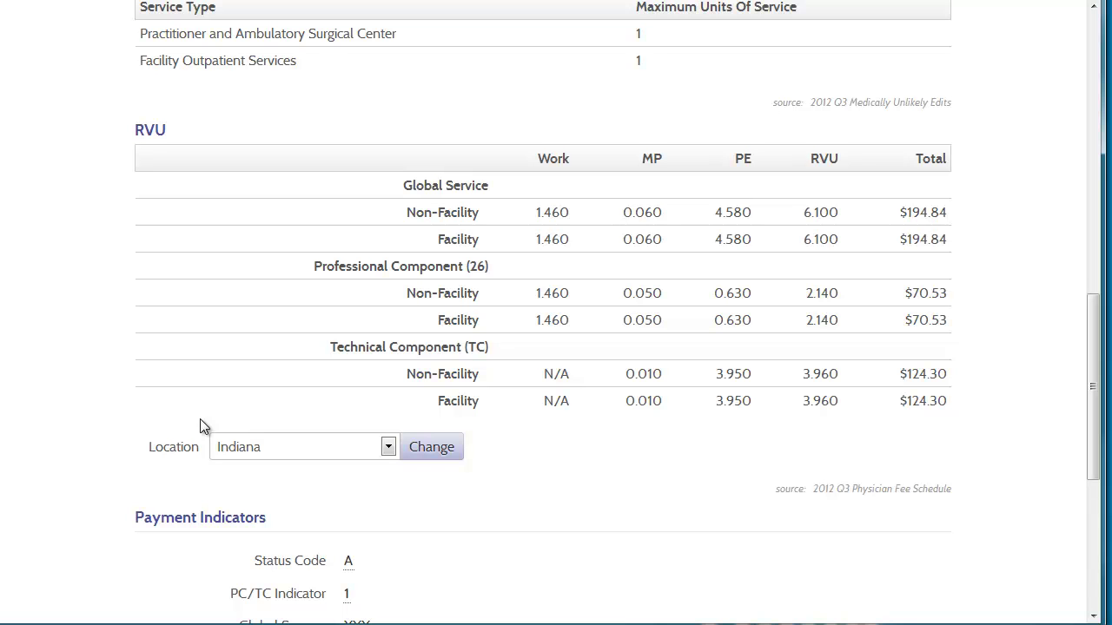
{"action": "scroll", "coordinate": [200, 425], "scroll_direction": "down", "scroll_amount": 5}
{"action": "scroll", "coordinate": [199, 426], "scroll_direction": "down", "scroll_amount": 3}
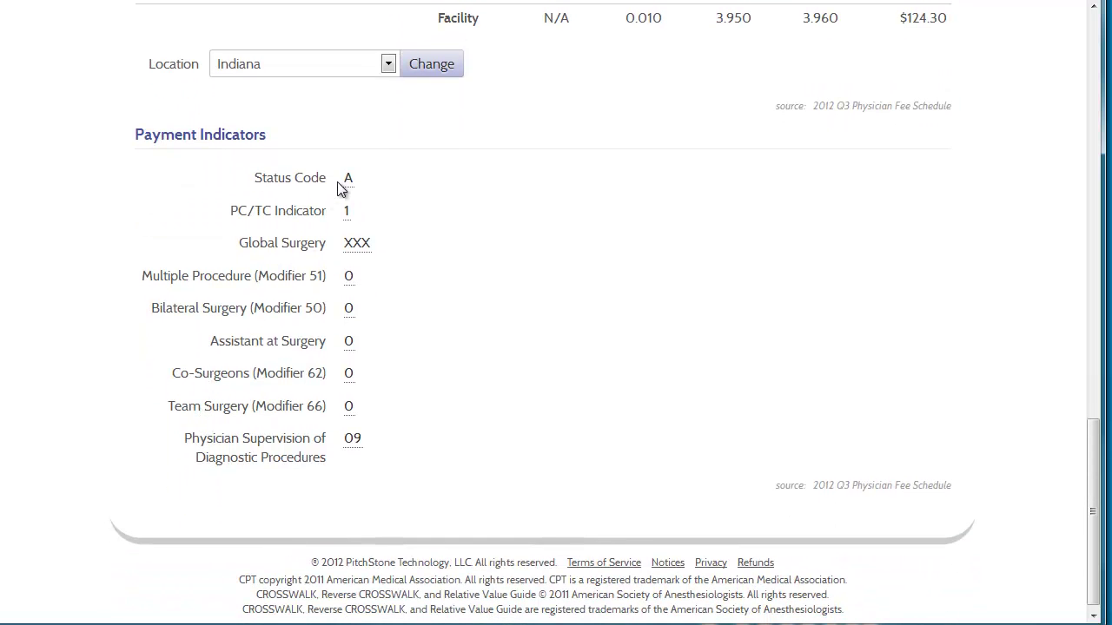
{"action": "mouse_move", "coordinate": [346, 180]}
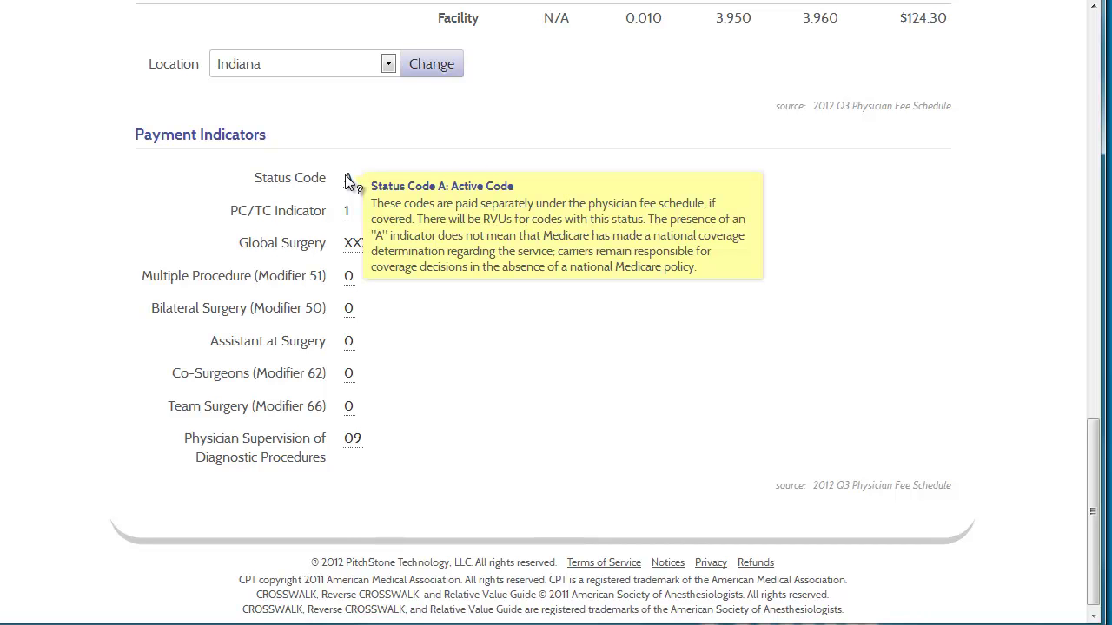
{"action": "scroll", "coordinate": [346, 179], "scroll_direction": "up", "scroll_amount": 8}
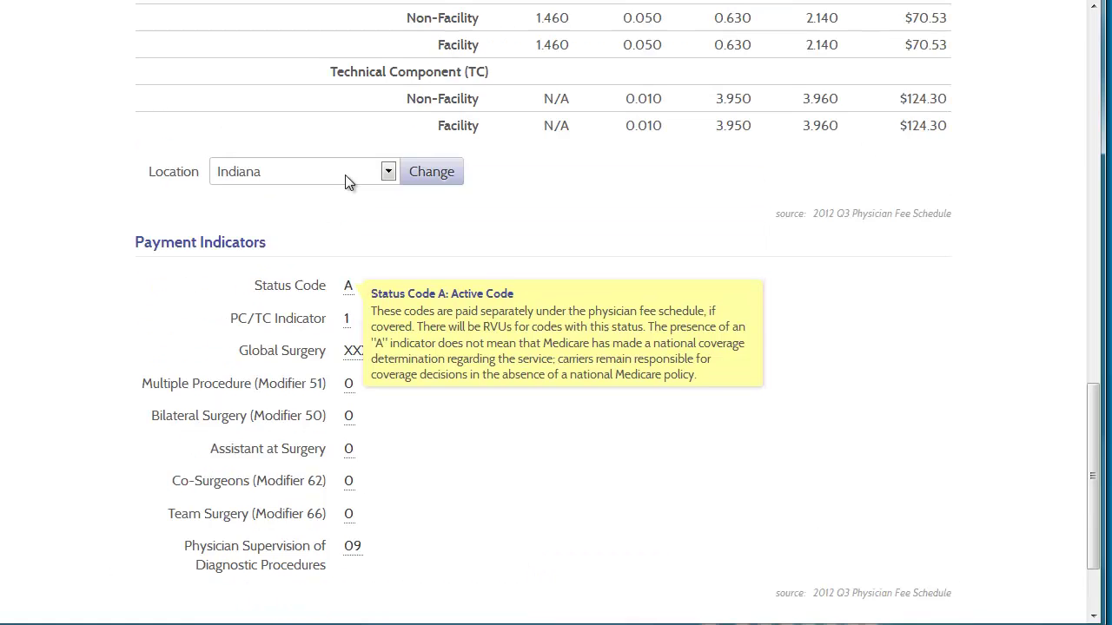
{"action": "scroll", "coordinate": [345, 182], "scroll_direction": "up", "scroll_amount": 3}
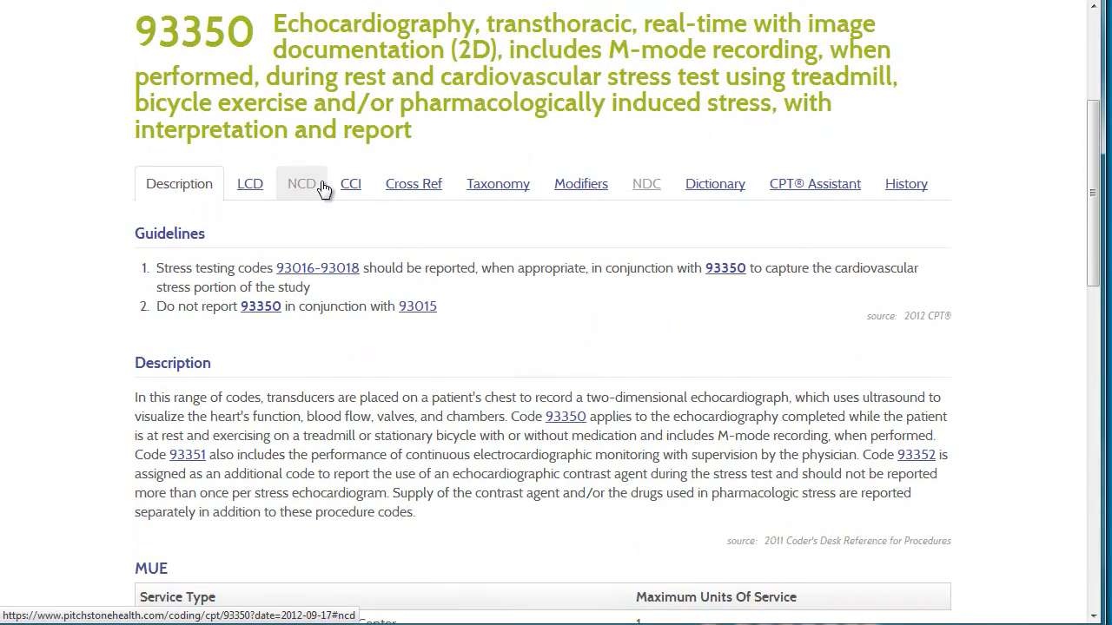
Show the local coverage determination for 93350 and review the State dropdown options.
{"action": "left_click", "coordinate": [250, 185]}
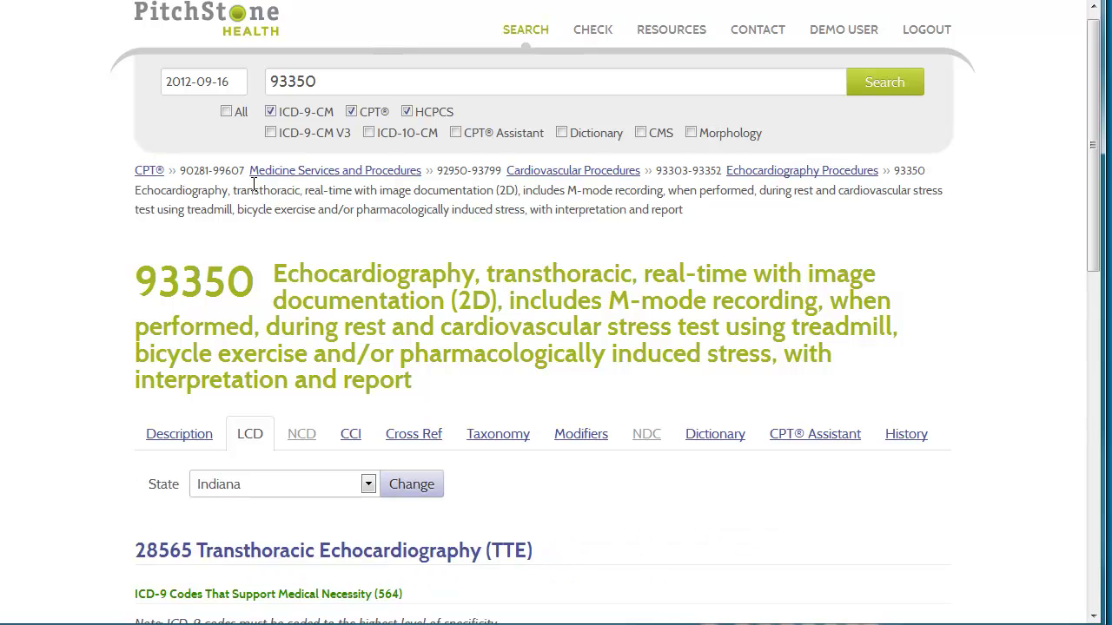
{"action": "scroll", "coordinate": [254, 183], "scroll_direction": "down", "scroll_amount": 3}
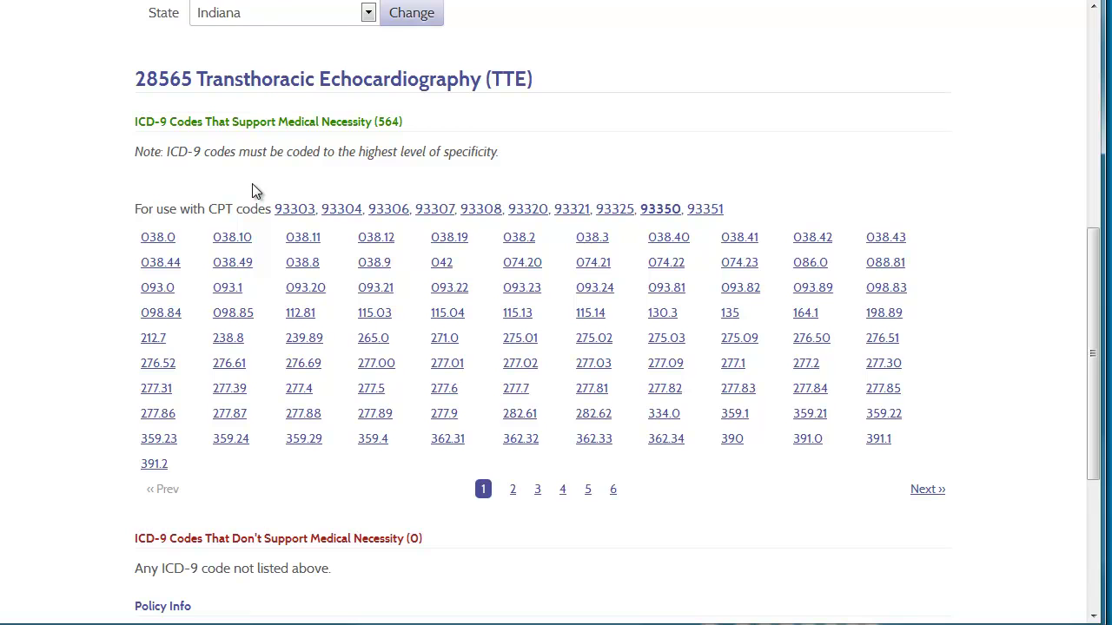
{"action": "left_click", "coordinate": [368, 13]}
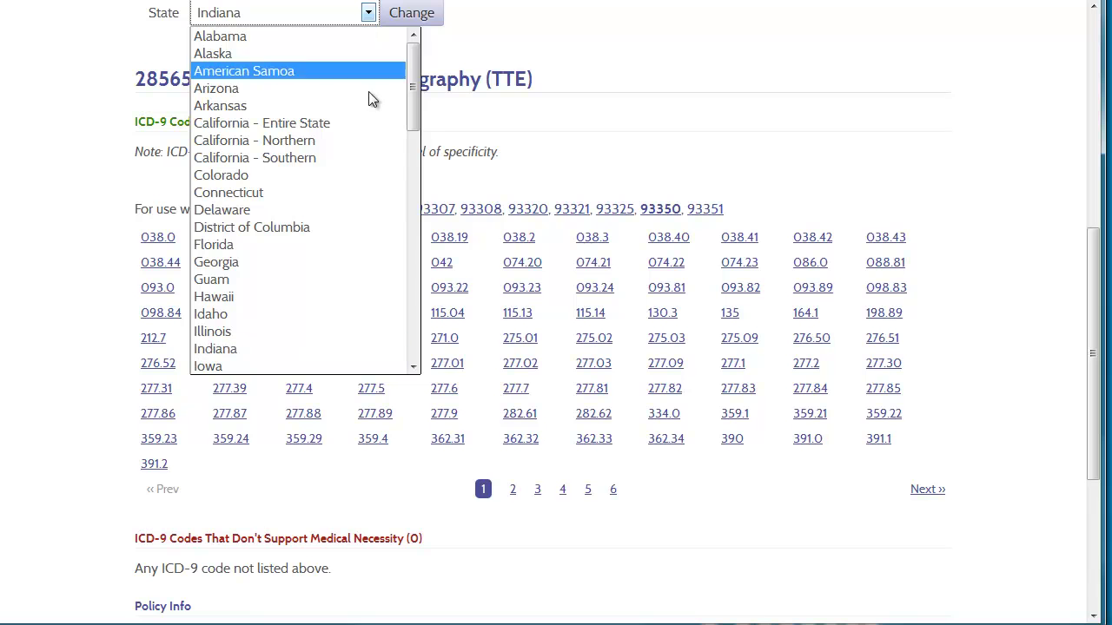
{"action": "scroll", "coordinate": [383, 461], "scroll_direction": "down", "scroll_amount": 1}
{"action": "scroll", "coordinate": [383, 462], "scroll_direction": "down", "scroll_amount": 2}
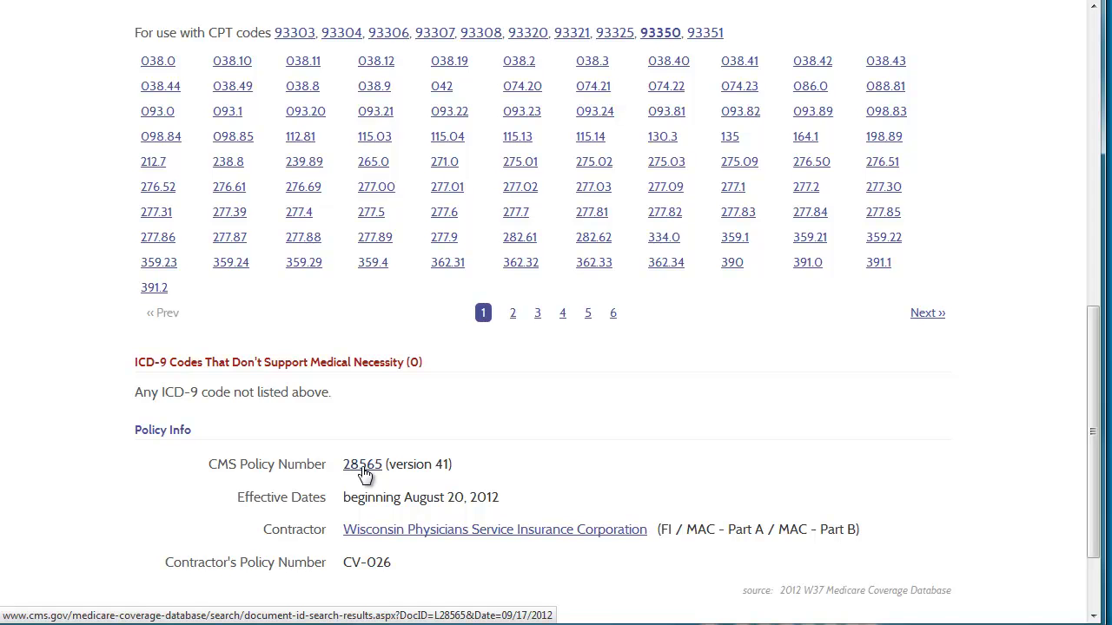
Open CMS policy 28565 in the Medicare database, then return to the 93350 coverage page.
{"action": "left_click", "coordinate": [363, 469]}
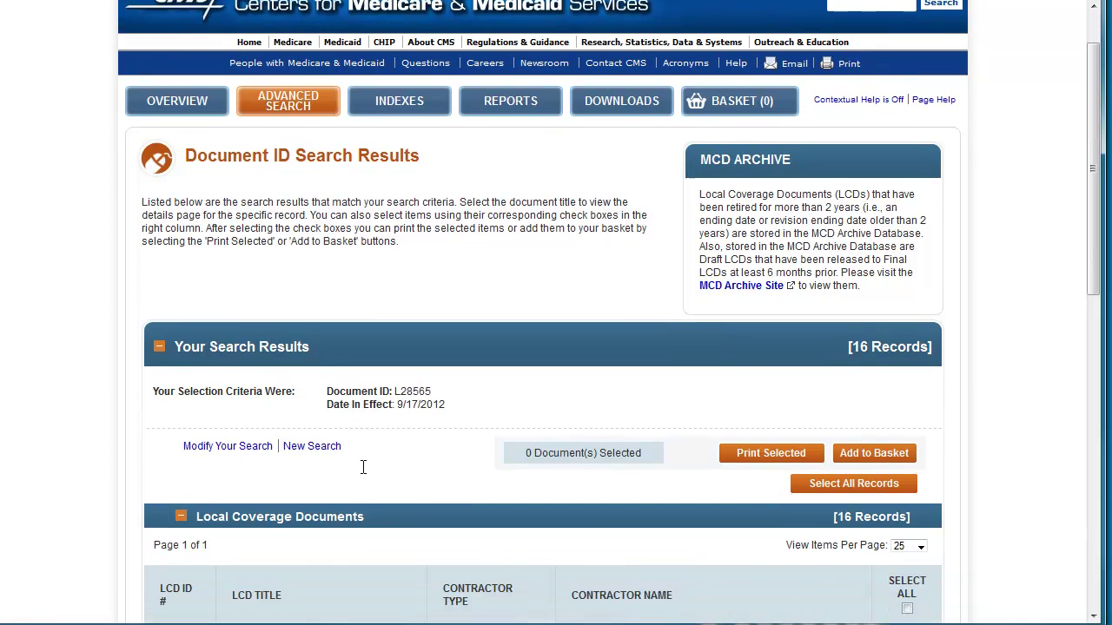
{"action": "scroll", "coordinate": [363, 467], "scroll_direction": "down", "scroll_amount": 2}
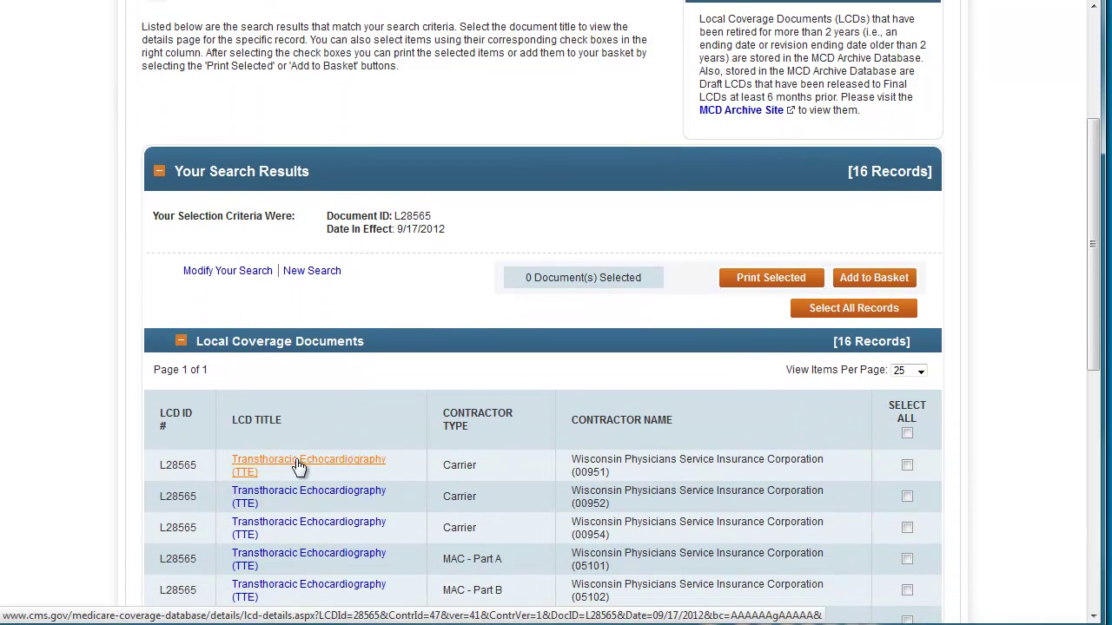
{"action": "key", "text": "alt+Left"}
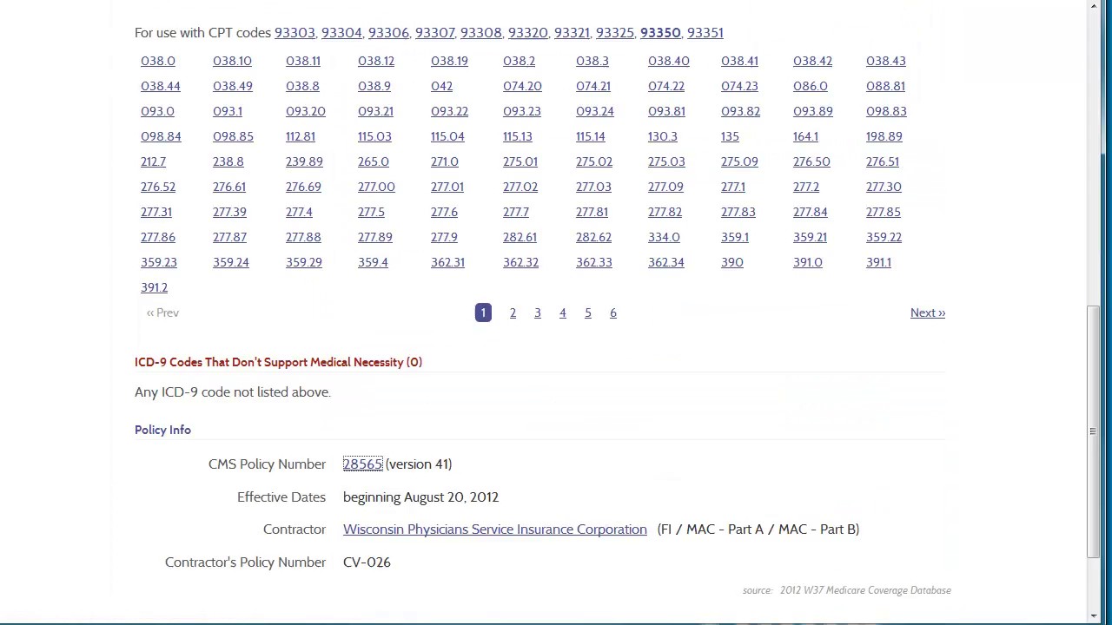
Show the CCI edits for 93350 and scroll through the column one and column two lists.
{"action": "scroll", "coordinate": [417, 130], "scroll_direction": "up", "scroll_amount": 4}
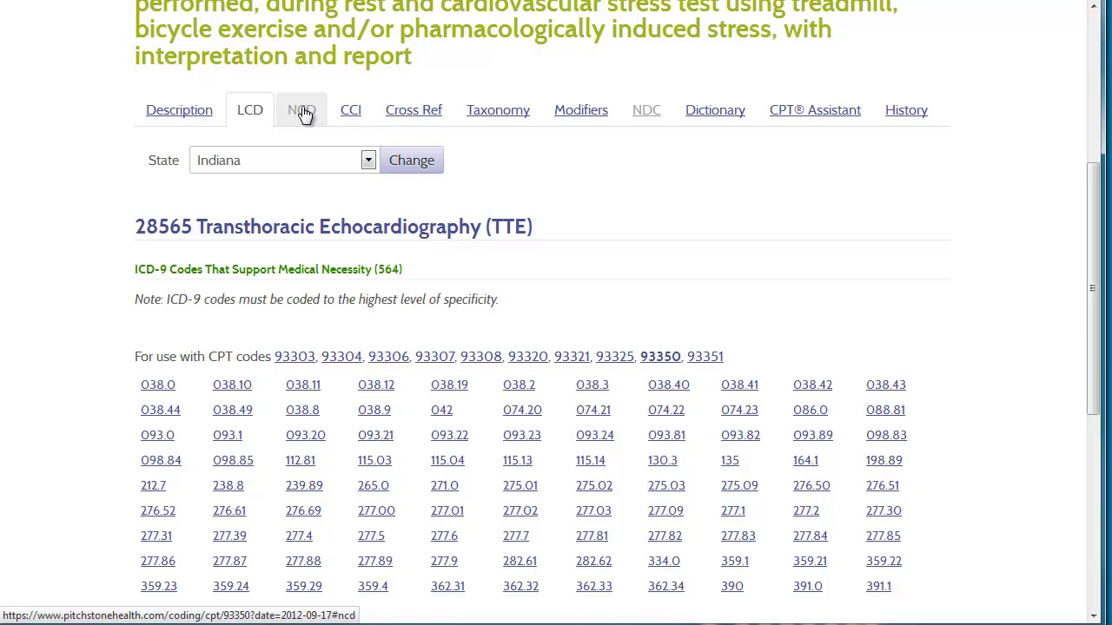
{"action": "left_click", "coordinate": [351, 113]}
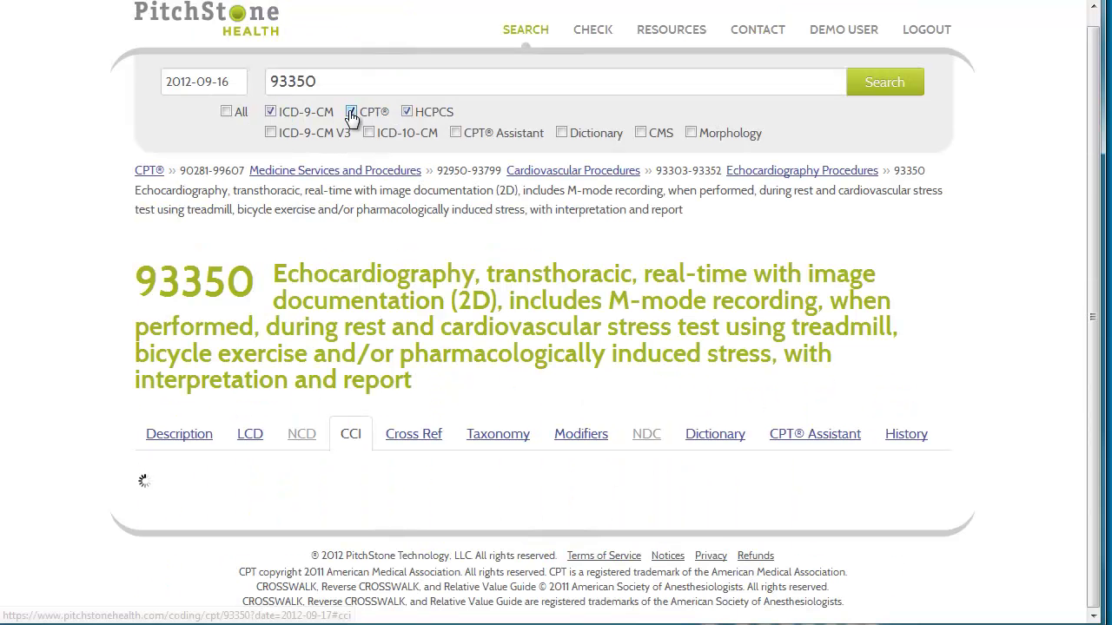
{"action": "scroll", "coordinate": [351, 116], "scroll_direction": "down", "scroll_amount": 4}
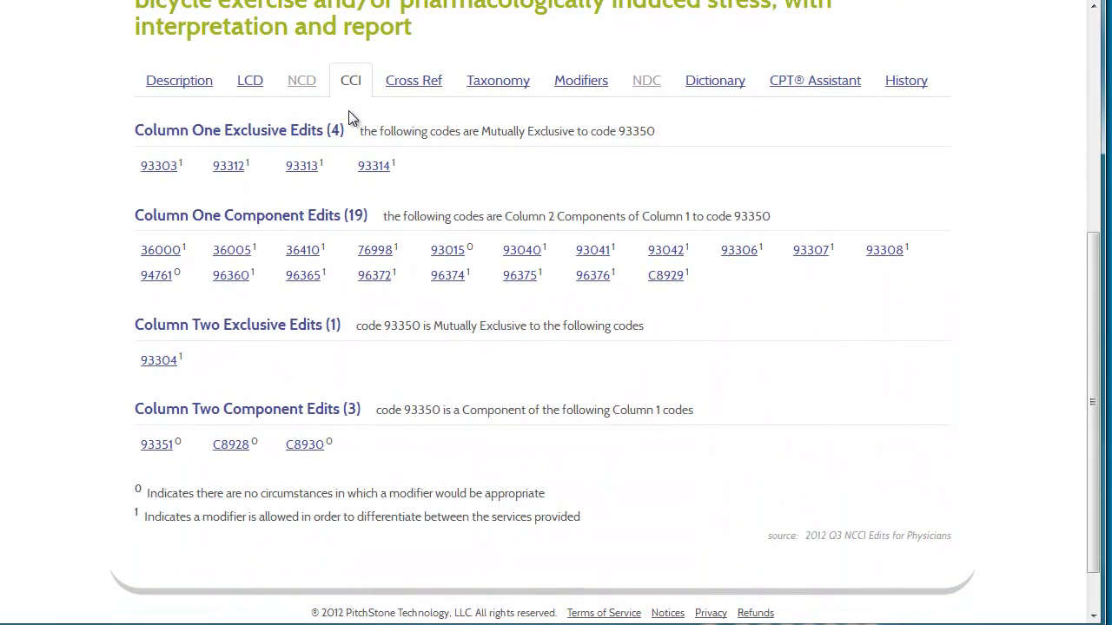
View the 93350 cross references and list its echocardiography category codes from 93303 to 93316.
{"action": "left_click", "coordinate": [404, 87]}
{"action": "scroll", "coordinate": [416, 249], "scroll_direction": "down", "scroll_amount": 2}
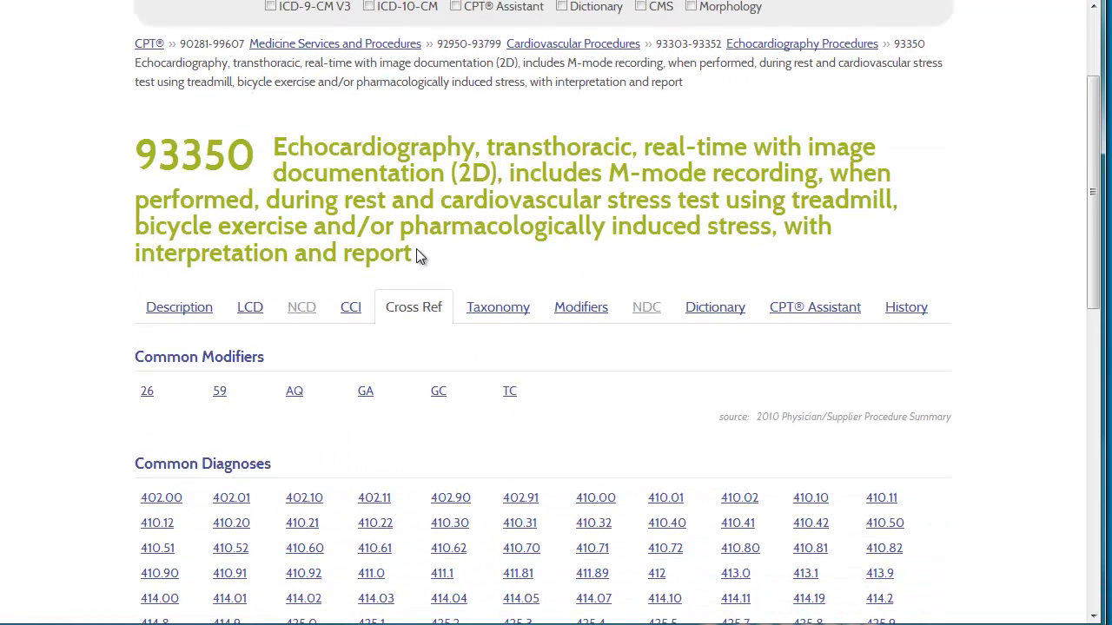
{"action": "scroll", "coordinate": [416, 249], "scroll_direction": "down", "scroll_amount": 2}
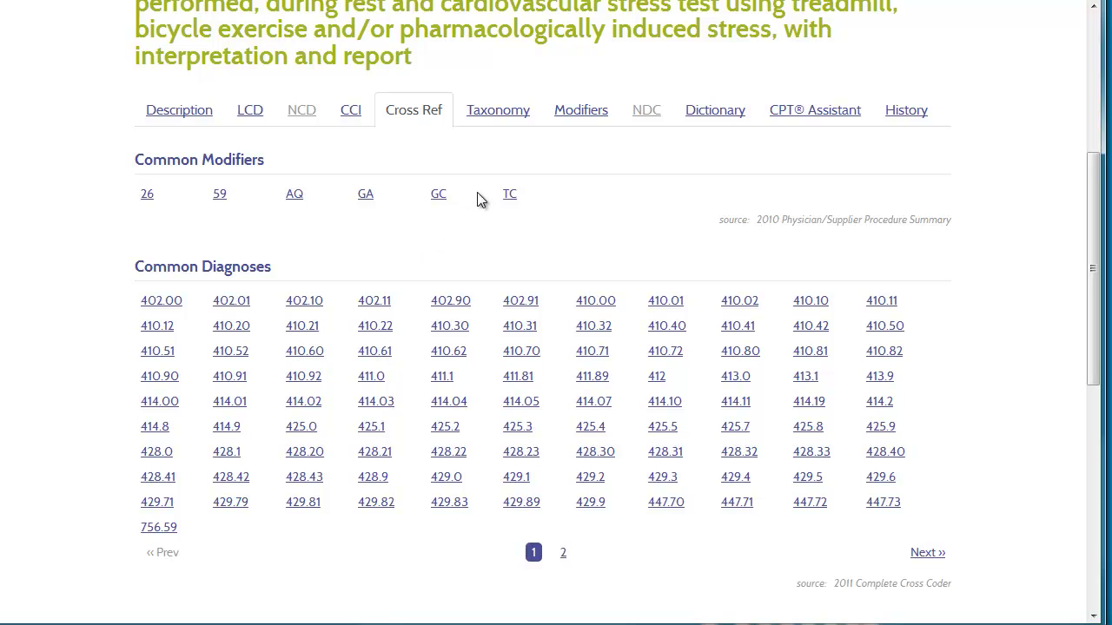
{"action": "left_click", "coordinate": [506, 114]}
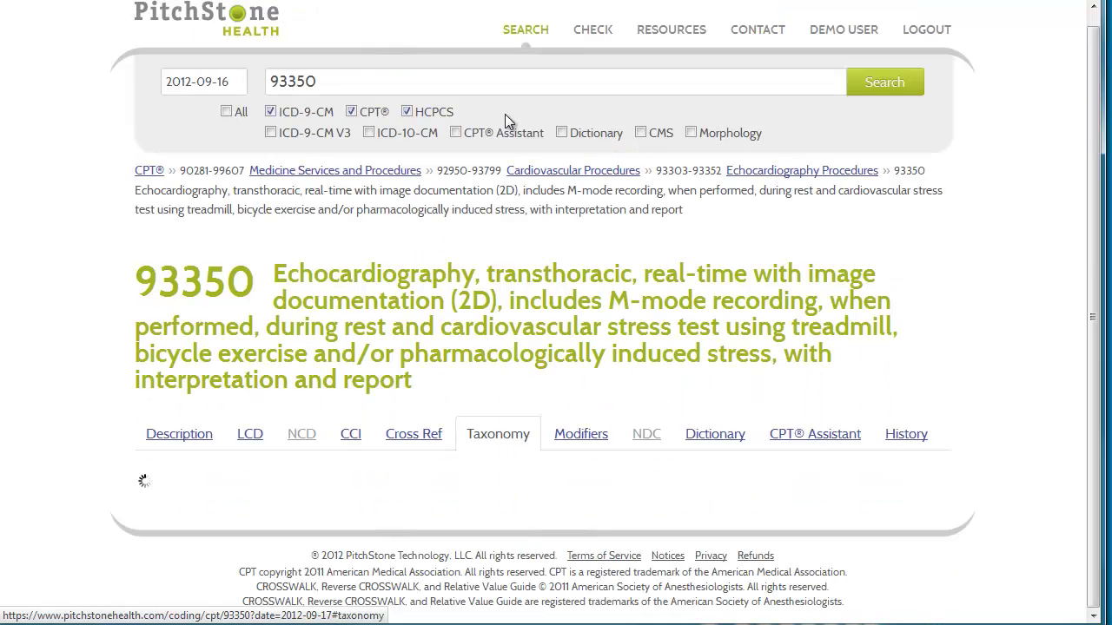
{"action": "scroll", "coordinate": [502, 188], "scroll_direction": "down", "scroll_amount": 3}
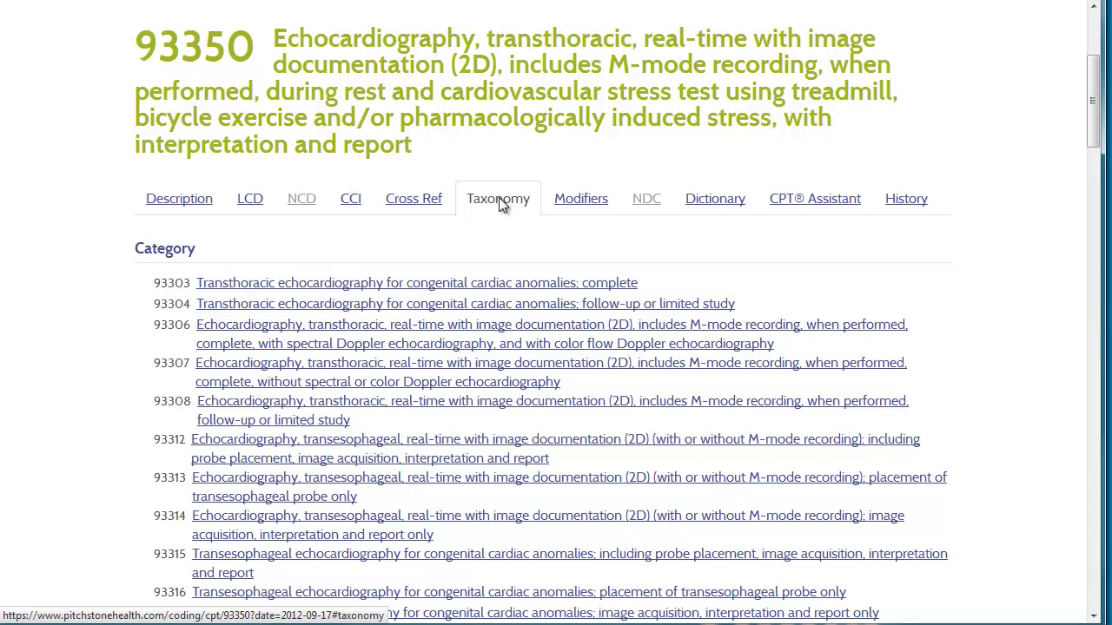
Show the Medicare modifier claims table for 93350, led by modifier 26 at 94% acceptance.
{"action": "left_click", "coordinate": [581, 209]}
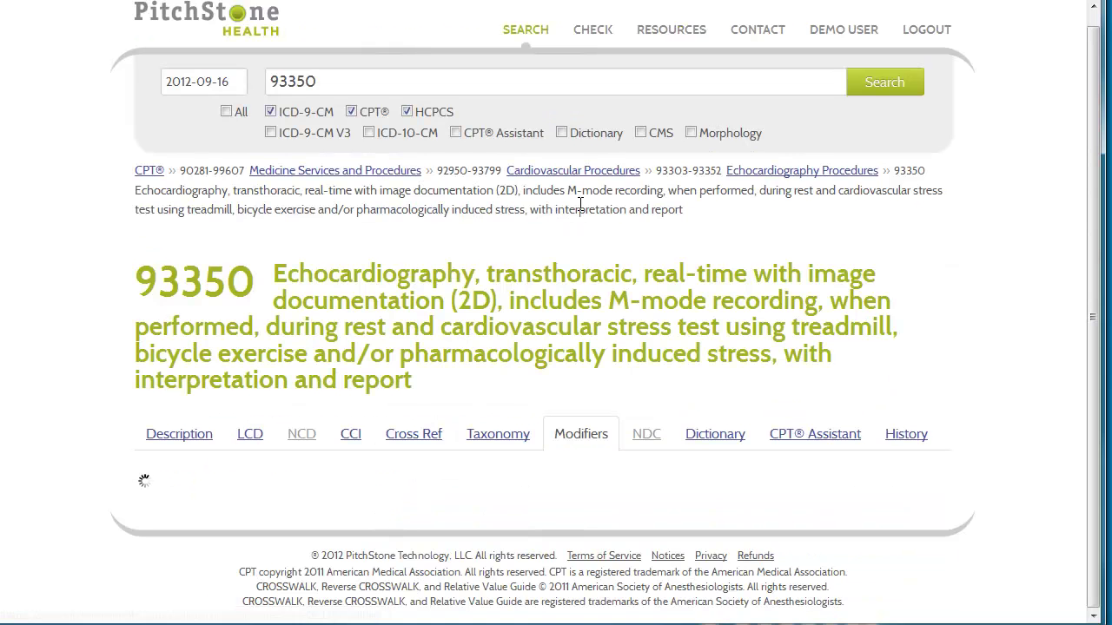
{"action": "scroll", "coordinate": [533, 348], "scroll_direction": "down", "scroll_amount": 5}
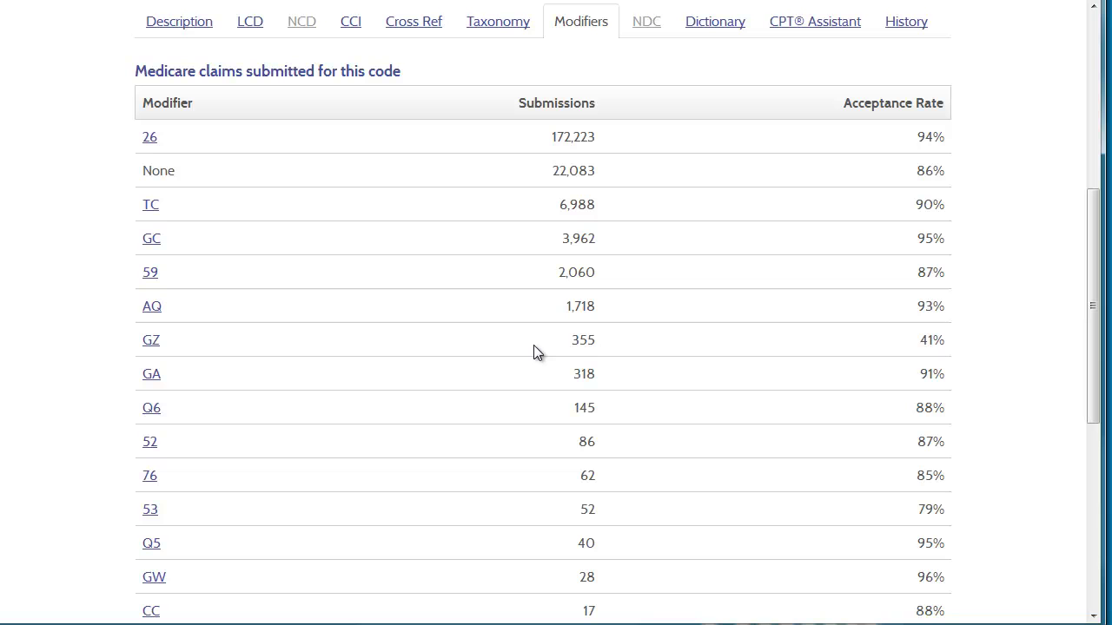
View 93350's dictionary terms and CPT® Assistant articles, opening the Modifier 59 article and returning.
{"action": "left_click", "coordinate": [707, 35]}
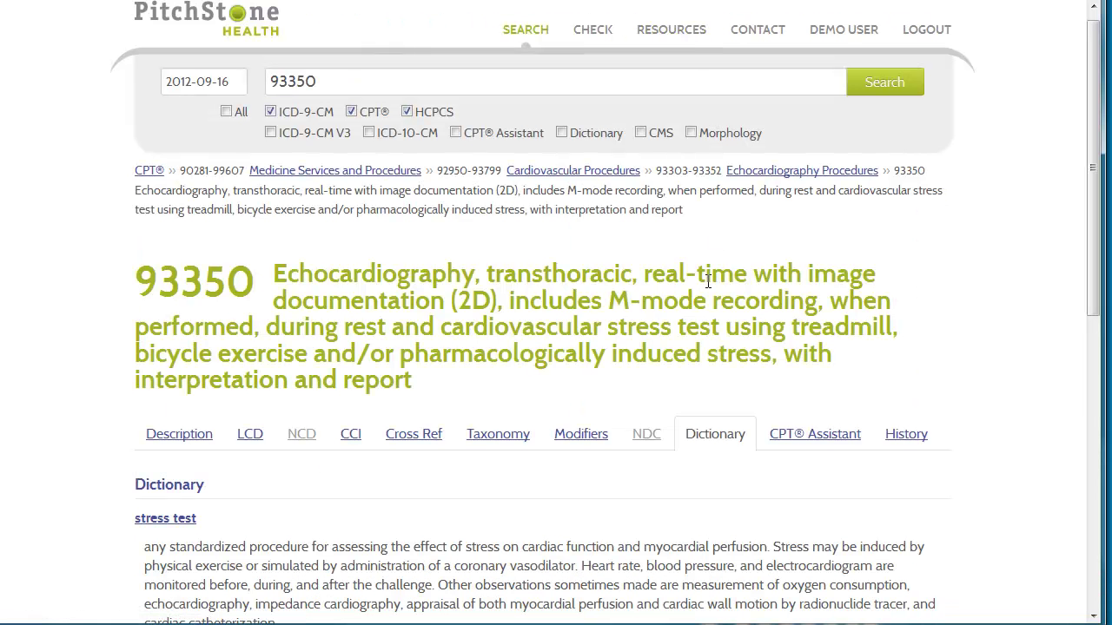
{"action": "scroll", "coordinate": [708, 281], "scroll_direction": "down", "scroll_amount": 3}
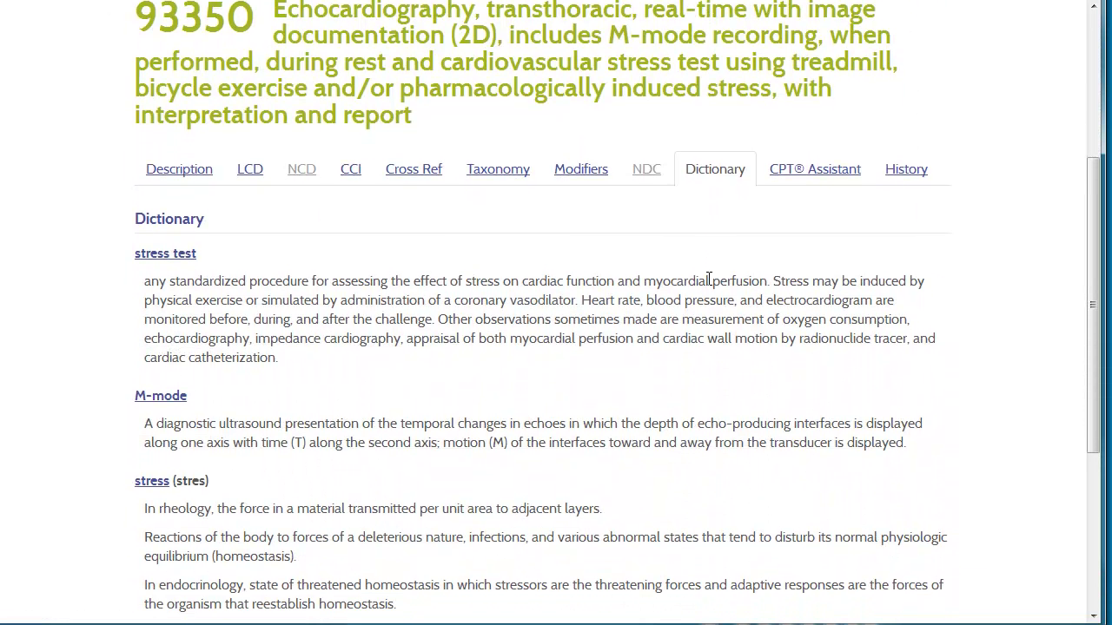
{"action": "left_click", "coordinate": [822, 170]}
{"action": "scroll", "coordinate": [728, 355], "scroll_direction": "down", "scroll_amount": 2}
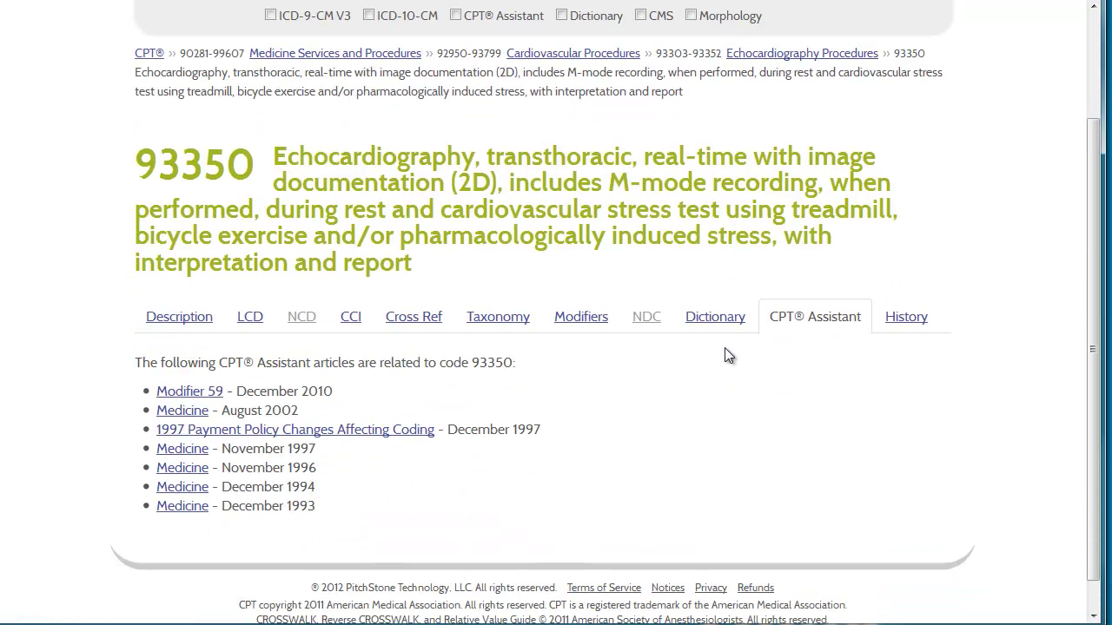
{"action": "left_click", "coordinate": [203, 393]}
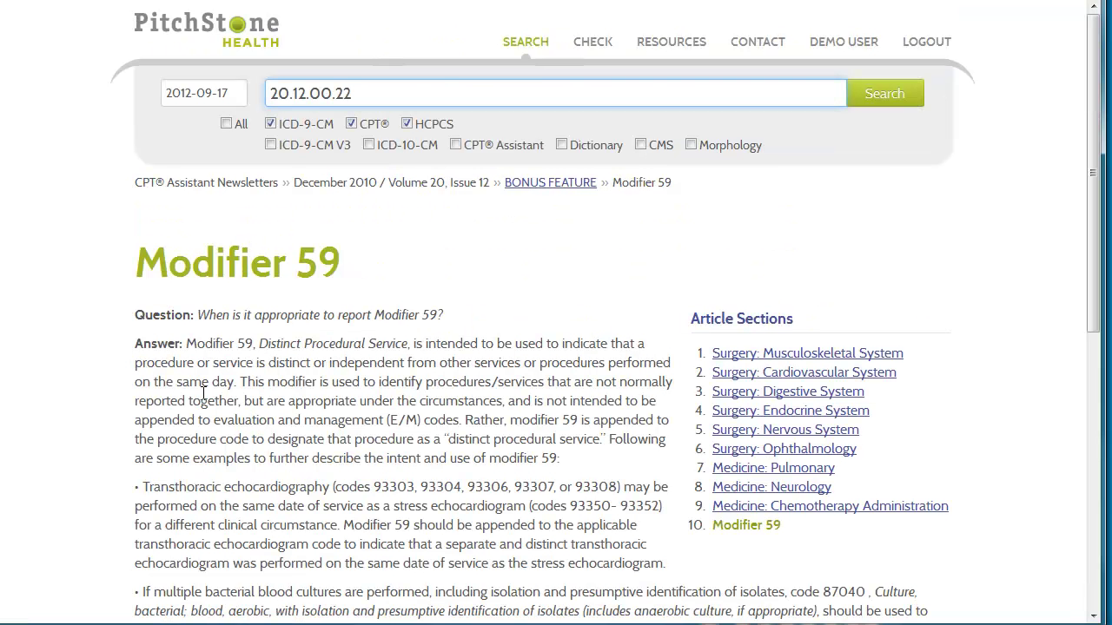
{"action": "key", "text": "alt+Left"}
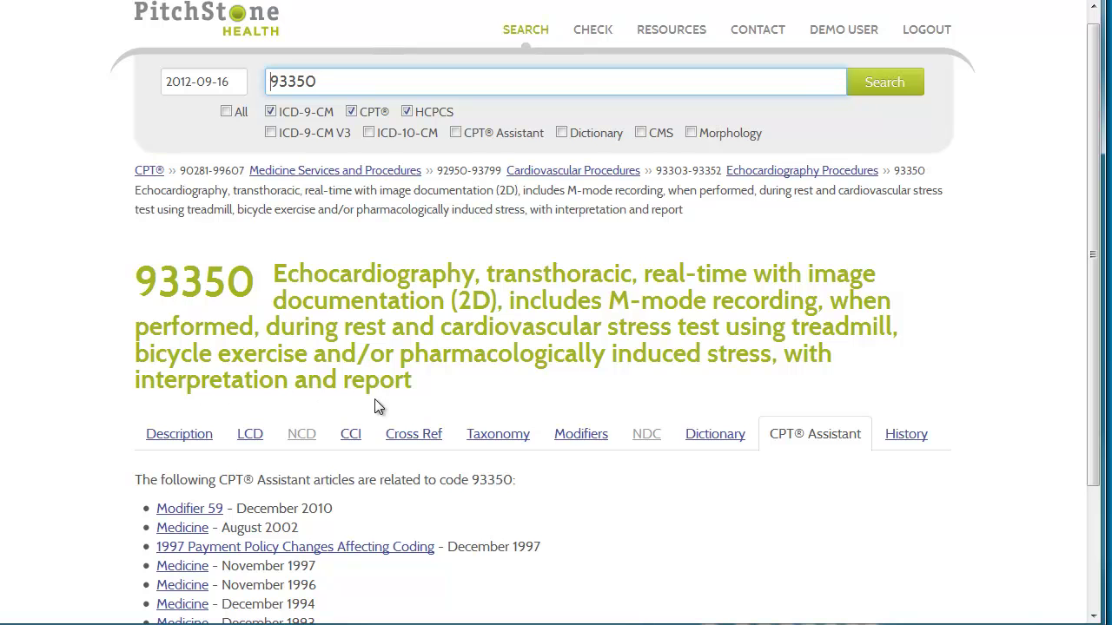
Show the 93350 change history: effective 1990, revised 2009, medium description changed 2012.
{"action": "left_click", "coordinate": [903, 445]}
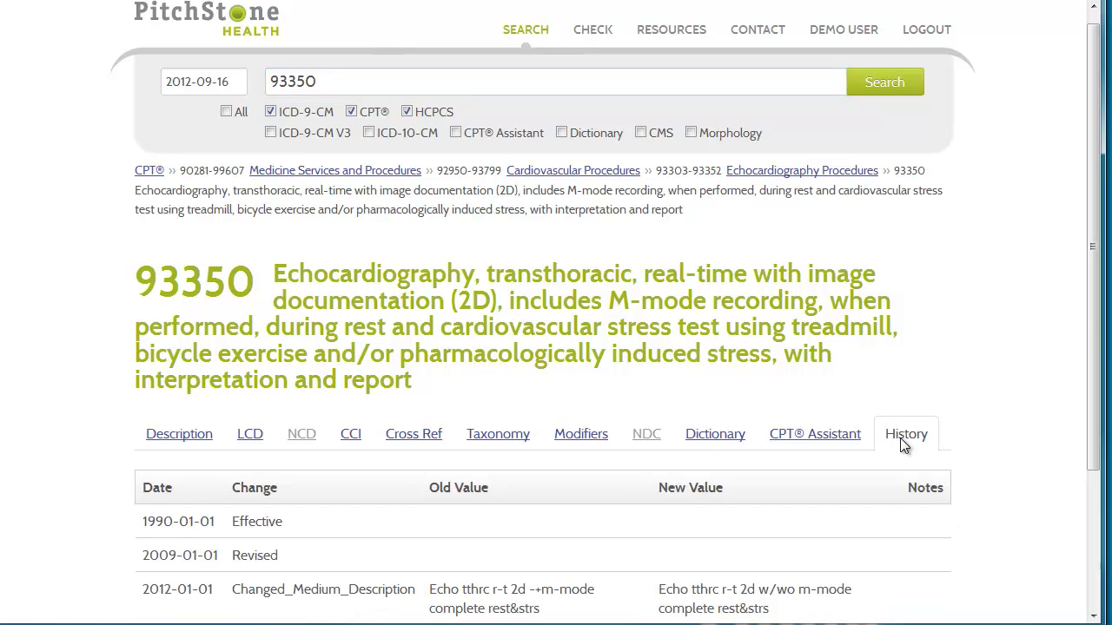
{"action": "scroll", "coordinate": [903, 446], "scroll_direction": "down", "scroll_amount": 1}
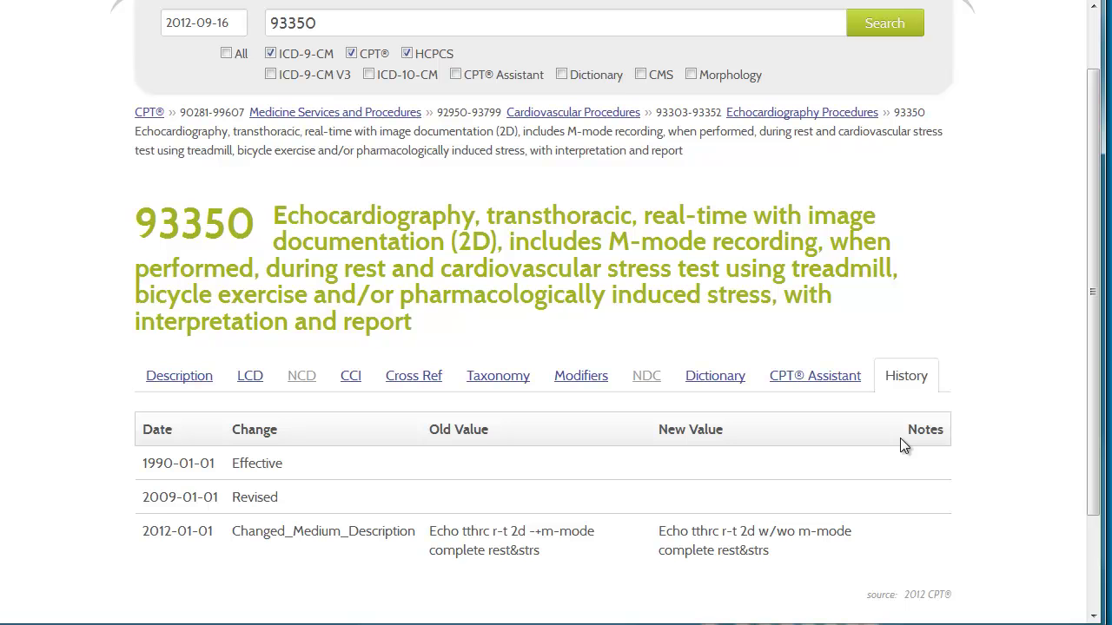
Replace the old 93350 search text with 'pulmonary hypertension'.
{"action": "left_click", "coordinate": [339, 25]}
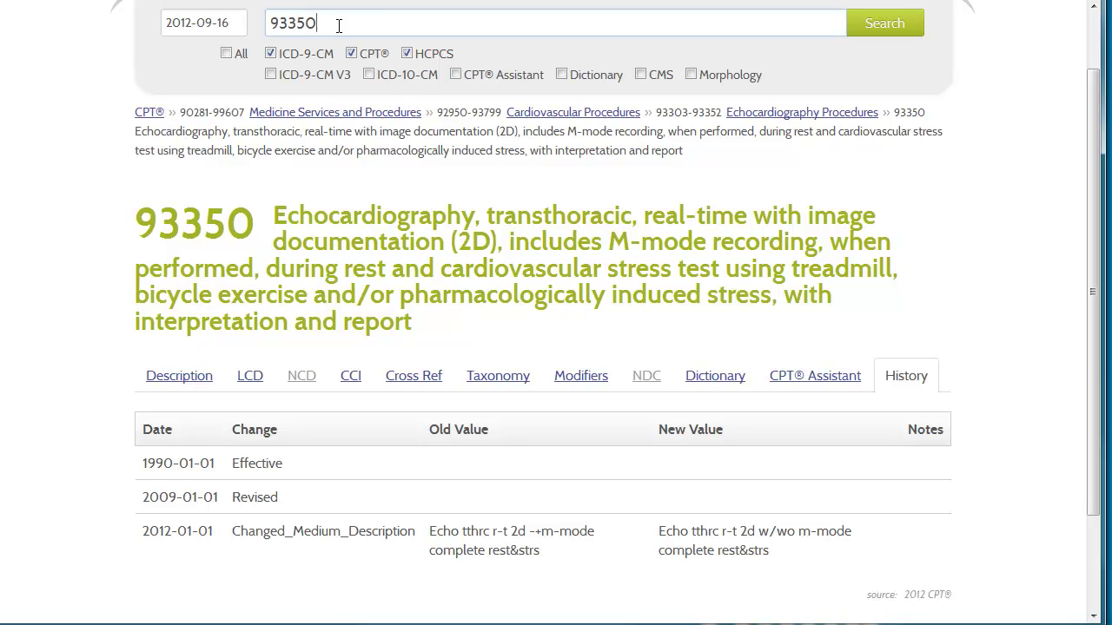
{"action": "left_click_drag", "start_coordinate": [339, 25], "coordinate": [269, 28]}
{"action": "key", "text": "BackSpace"}
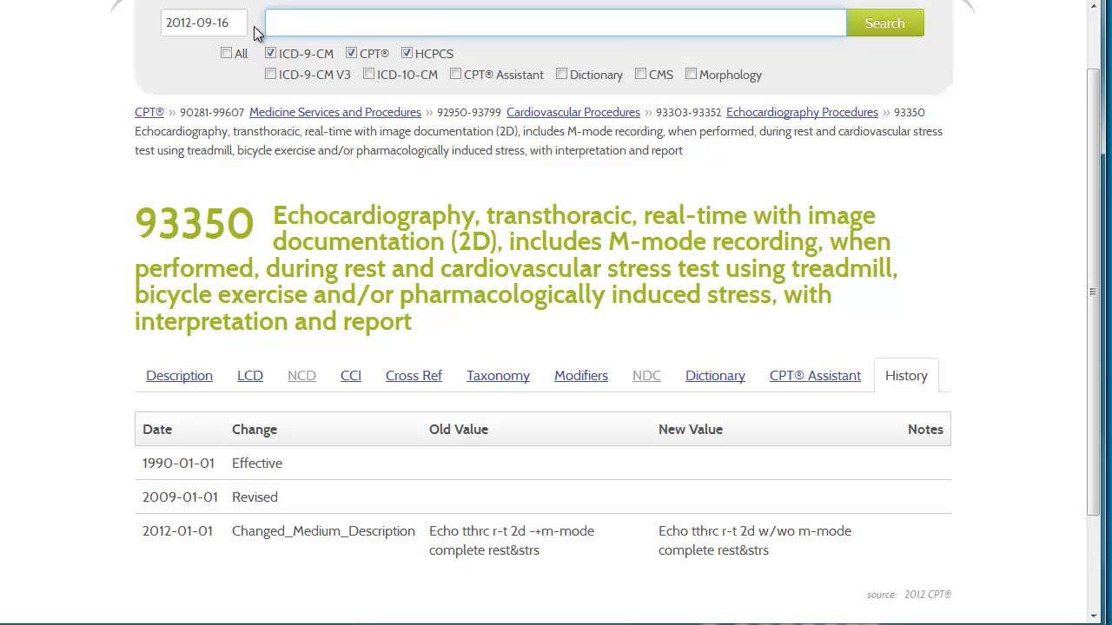
{"action": "type", "text": "pulmonary hyper"}
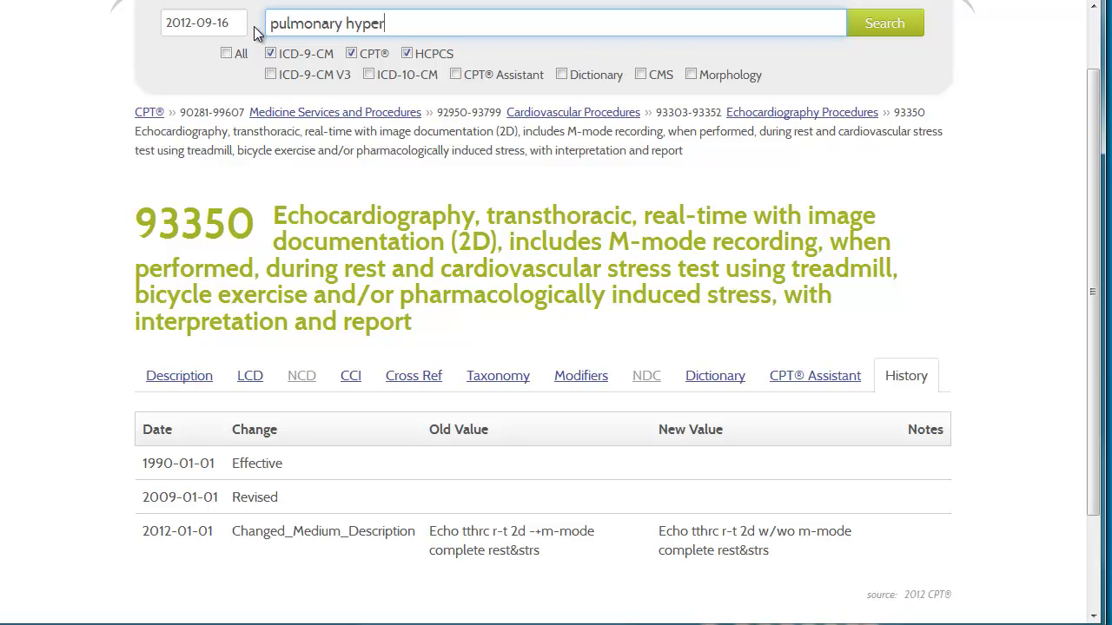
{"action": "type", "text": "tension"}
Restrict the search to Dictionary only, excluding ICD-9-CM, CPT® and HCPCS, and run it.
{"action": "left_click", "coordinate": [270, 54]}
{"action": "left_click", "coordinate": [351, 54]}
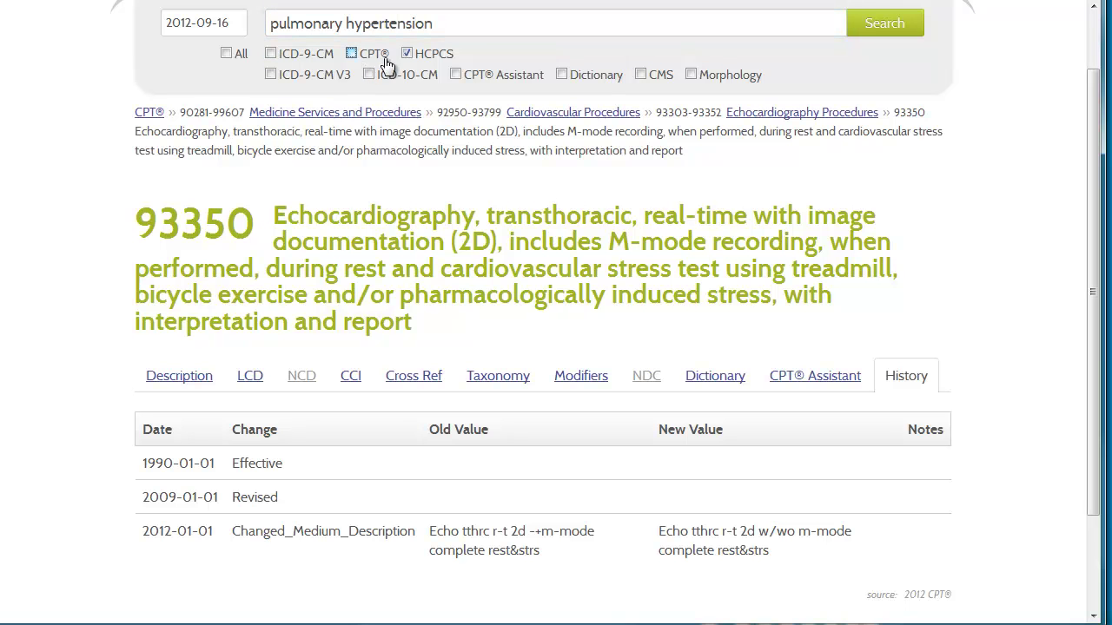
{"action": "left_click", "coordinate": [408, 55]}
{"action": "left_click", "coordinate": [562, 76]}
{"action": "left_click", "coordinate": [874, 35]}
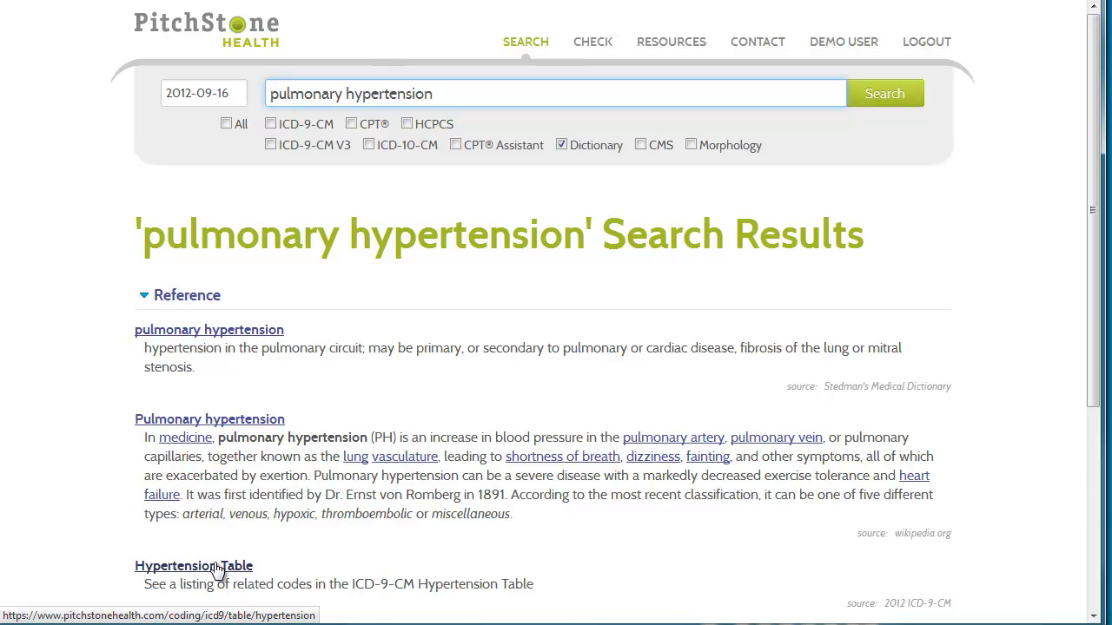
Add ICD-9-CM and ICD-10-CM to the pulmonary hypertension search and rerun it.
{"action": "left_click", "coordinate": [271, 126]}
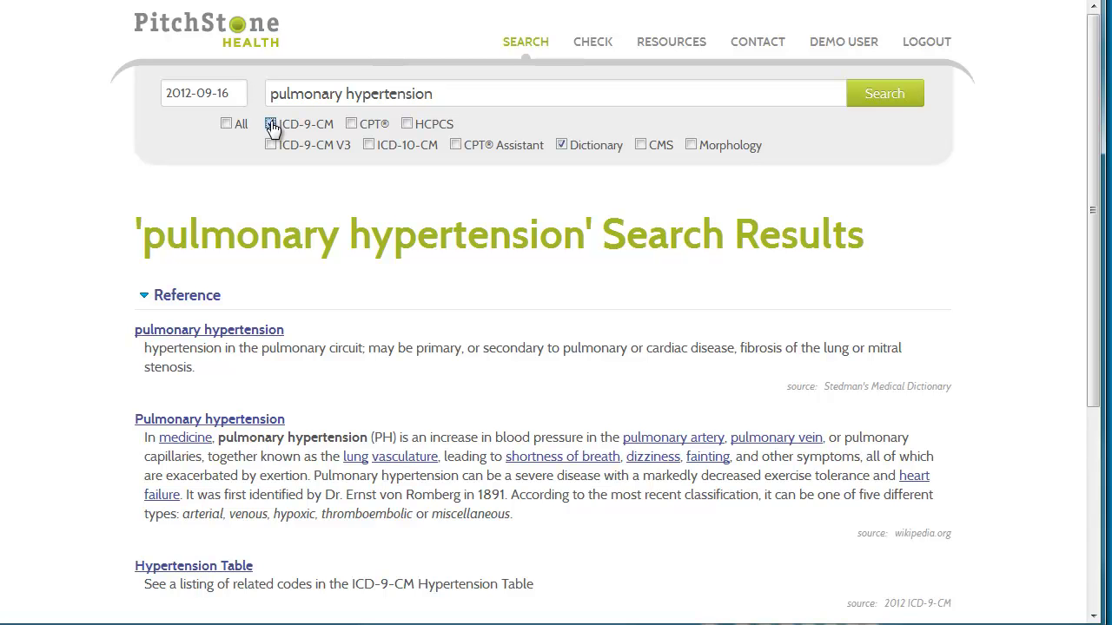
{"action": "left_click", "coordinate": [369, 146]}
{"action": "left_click", "coordinate": [865, 102]}
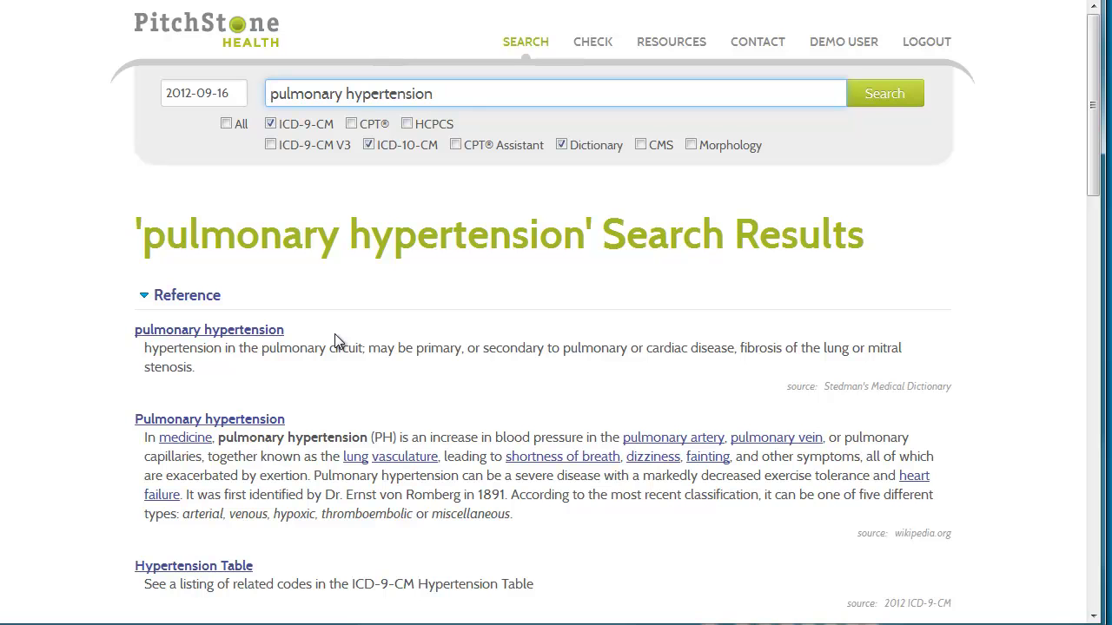
{"action": "scroll", "coordinate": [329, 335], "scroll_direction": "down", "scroll_amount": 3}
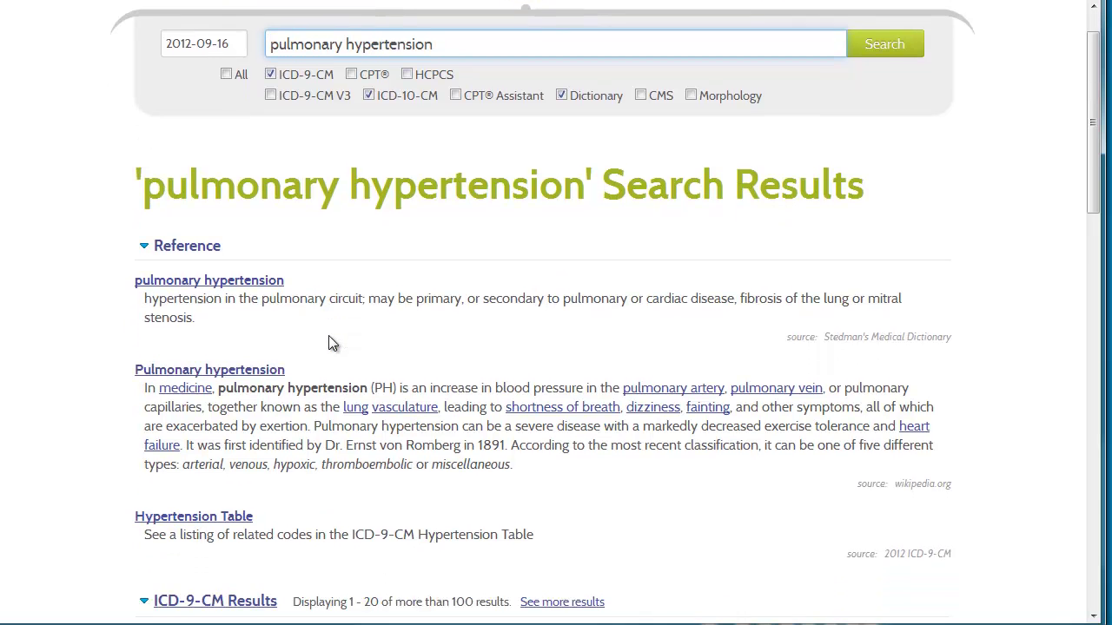
Collapse the Reference, ICD-9-CM and ICD-10-CM result sections, then re-expand the ICD-9-CM results.
{"action": "left_click", "coordinate": [144, 179]}
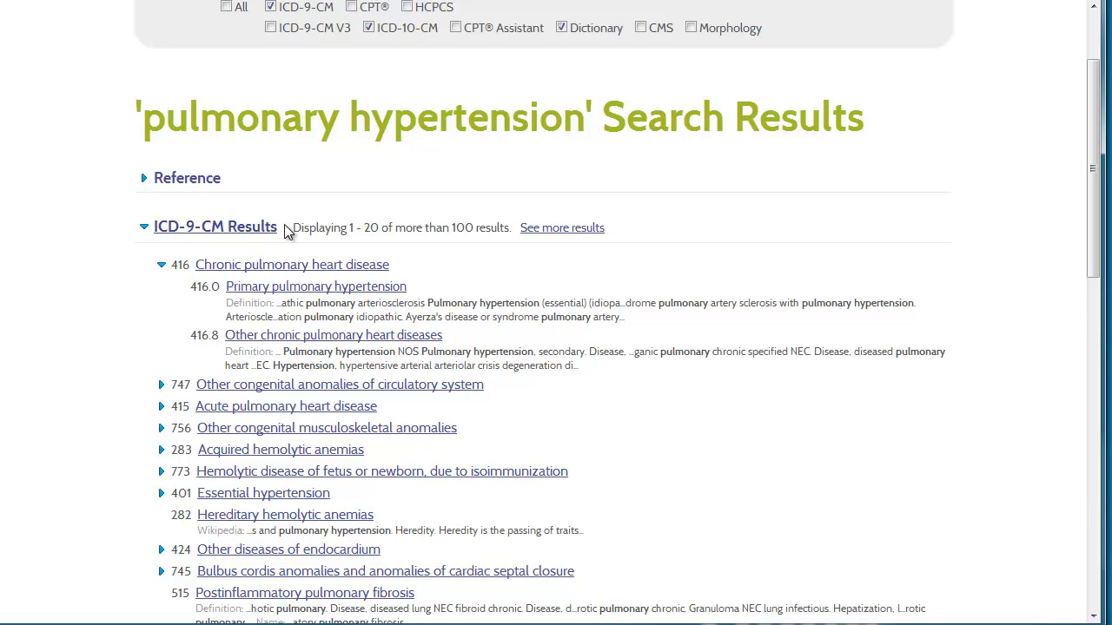
{"action": "left_click", "coordinate": [142, 227]}
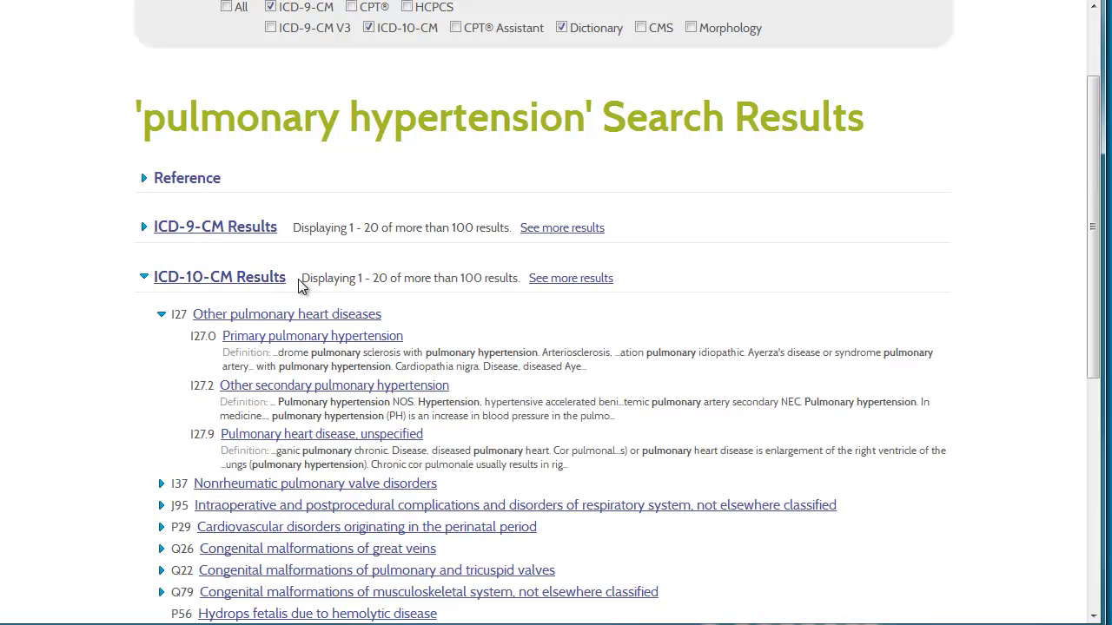
{"action": "left_click", "coordinate": [147, 277]}
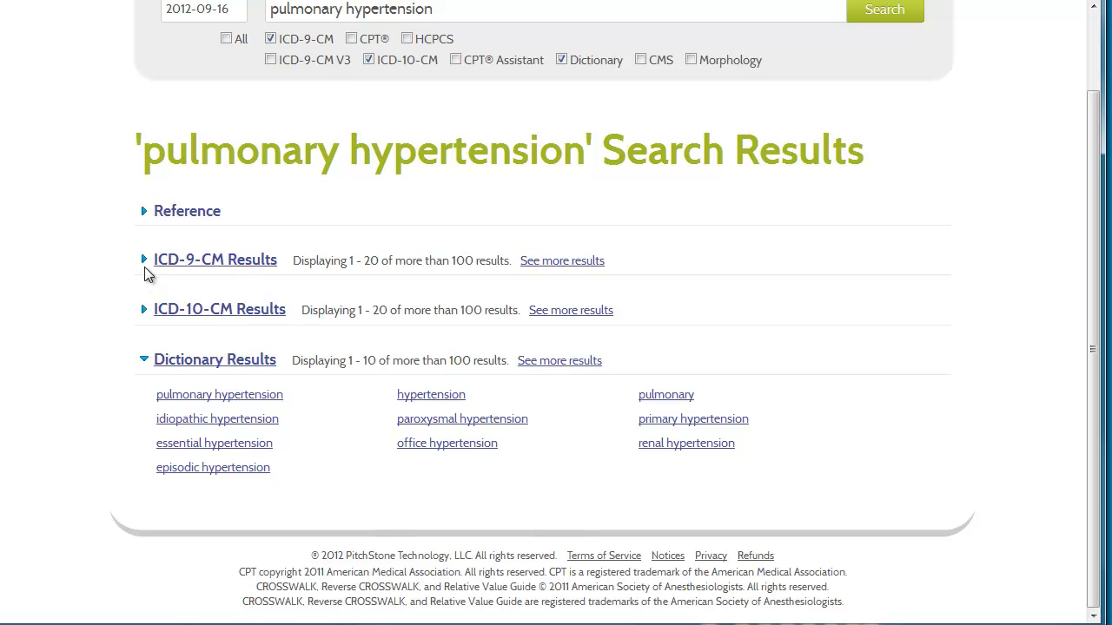
{"action": "left_click", "coordinate": [144, 260]}
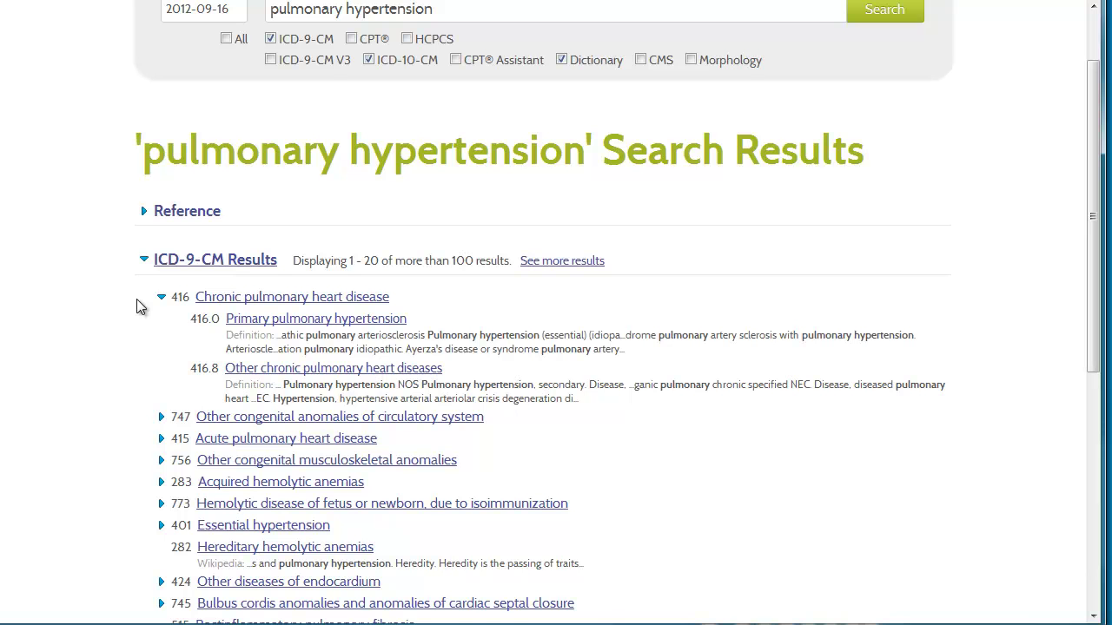
Open the 416.0 Primary pulmonary hypertension entry and view its index tables.
{"action": "left_click", "coordinate": [296, 327]}
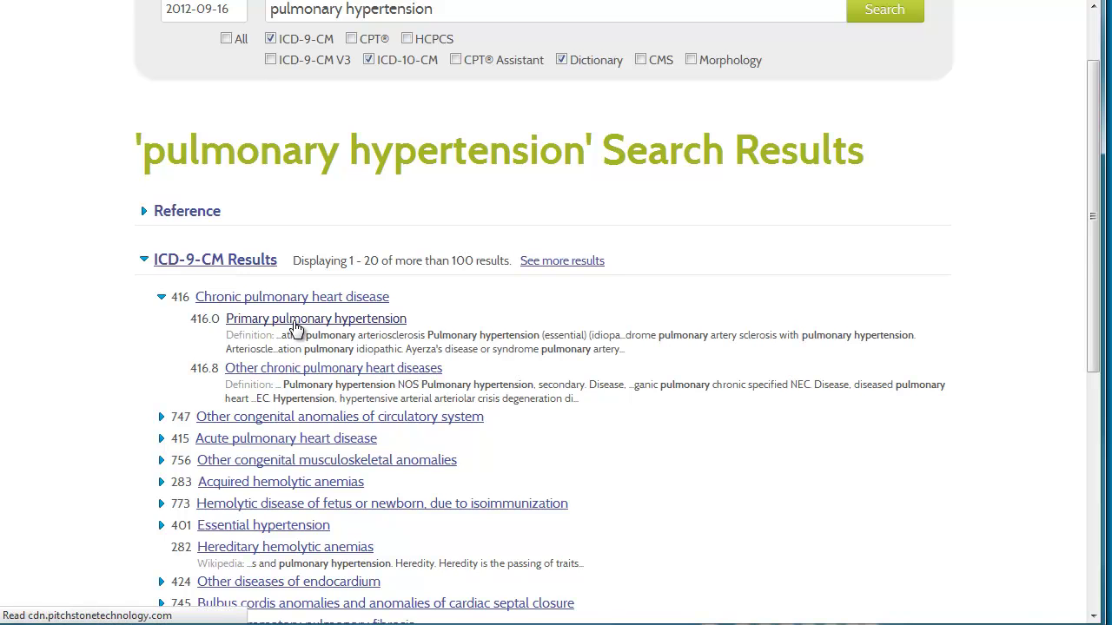
{"action": "scroll", "coordinate": [296, 327], "scroll_direction": "down", "scroll_amount": 3}
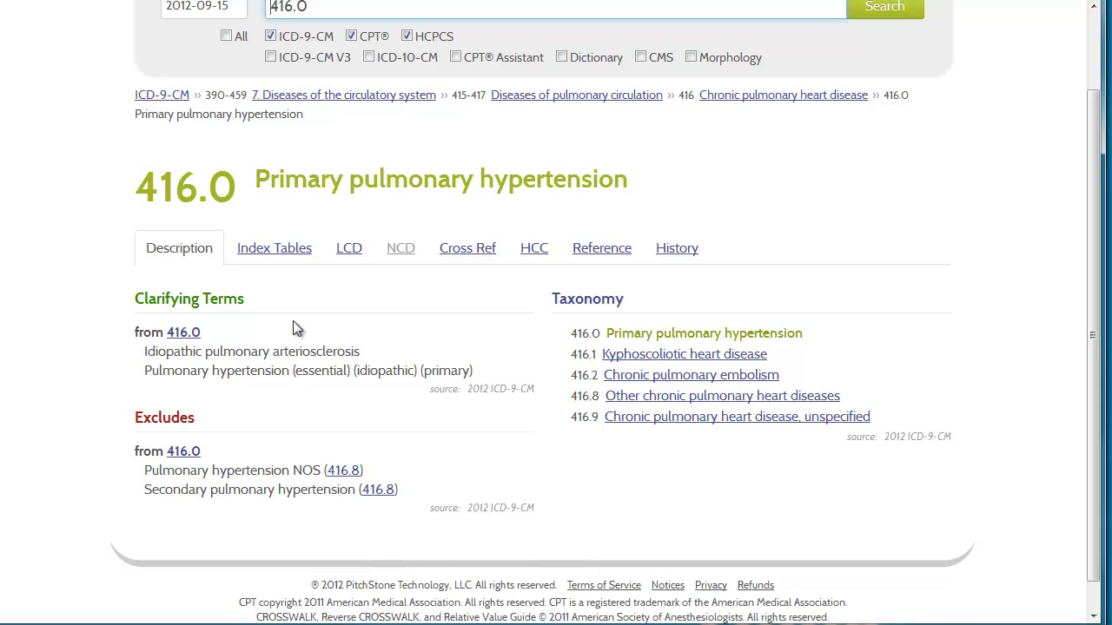
{"action": "left_click", "coordinate": [279, 258]}
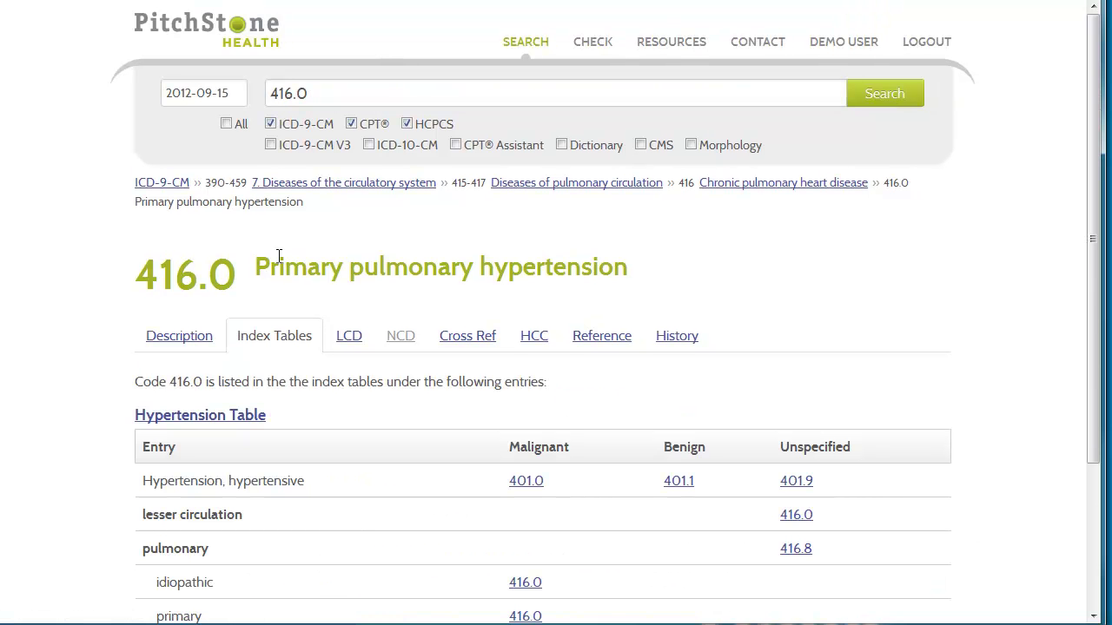
{"action": "scroll", "coordinate": [278, 257], "scroll_direction": "down", "scroll_amount": 3}
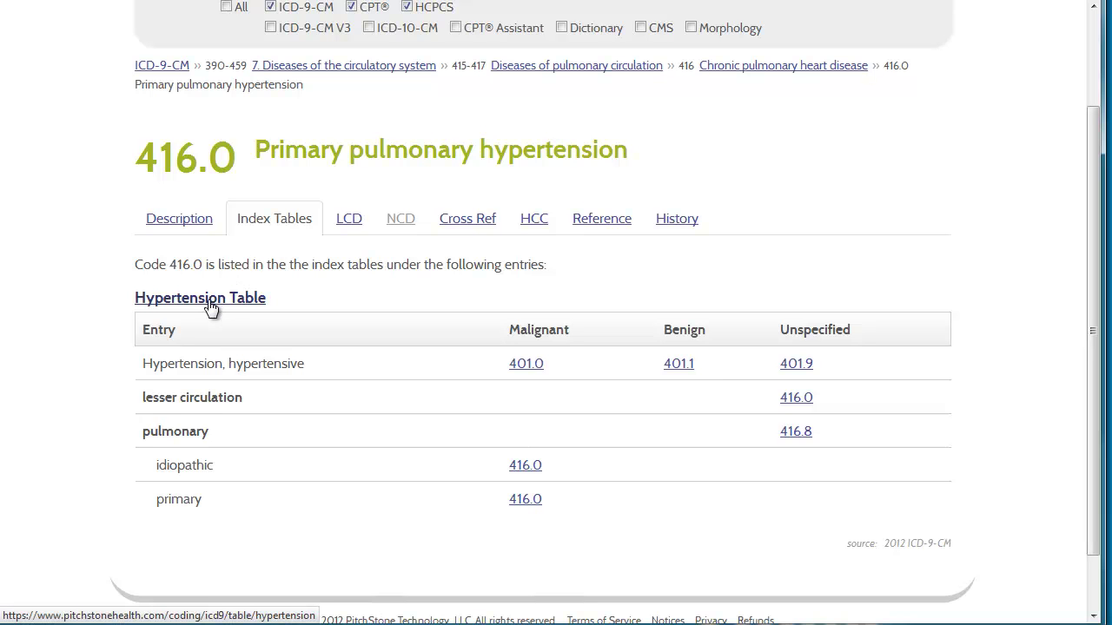
Read through the full Hypertension Table, then return to the 416.0 code page.
{"action": "left_click", "coordinate": [209, 304]}
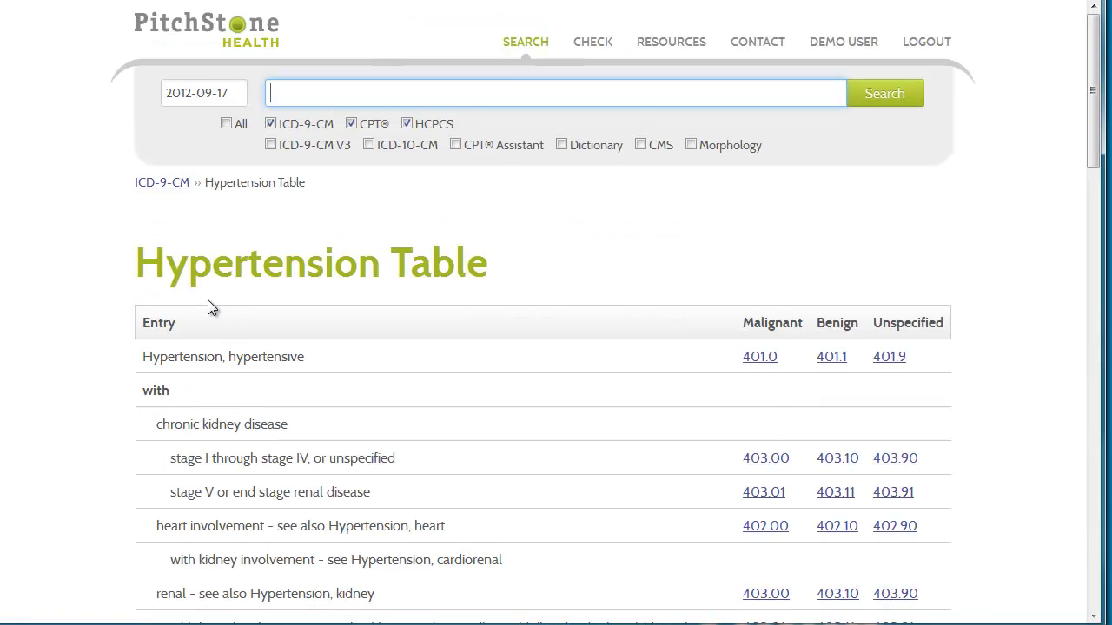
{"action": "scroll", "coordinate": [209, 306], "scroll_direction": "down", "scroll_amount": 3}
{"action": "scroll", "coordinate": [209, 306], "scroll_direction": "down", "scroll_amount": 5}
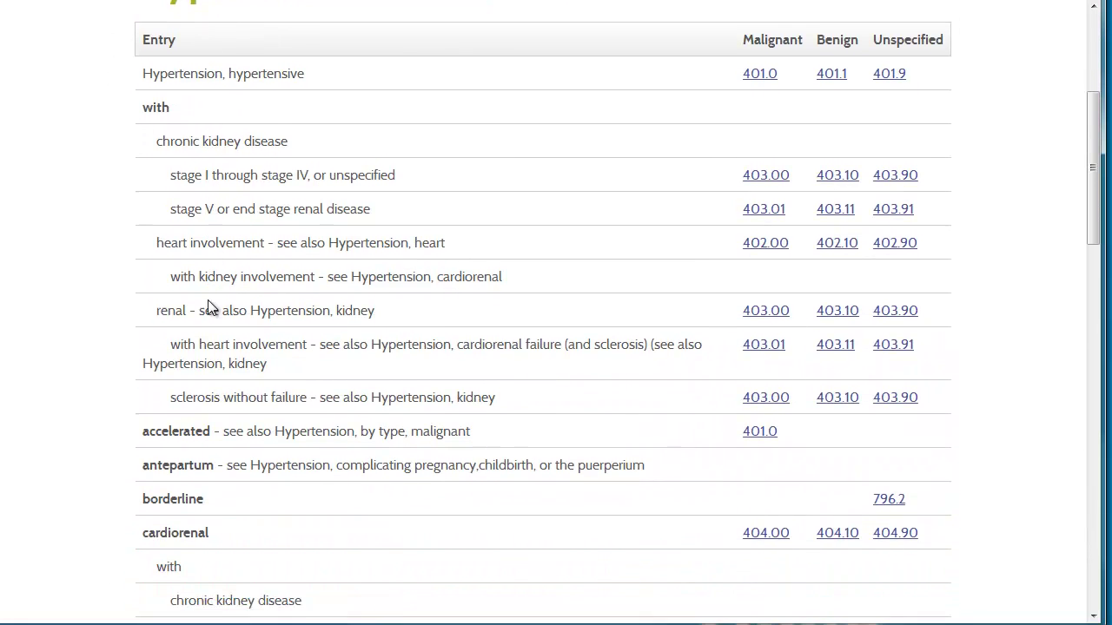
{"action": "key", "text": "alt+Left"}
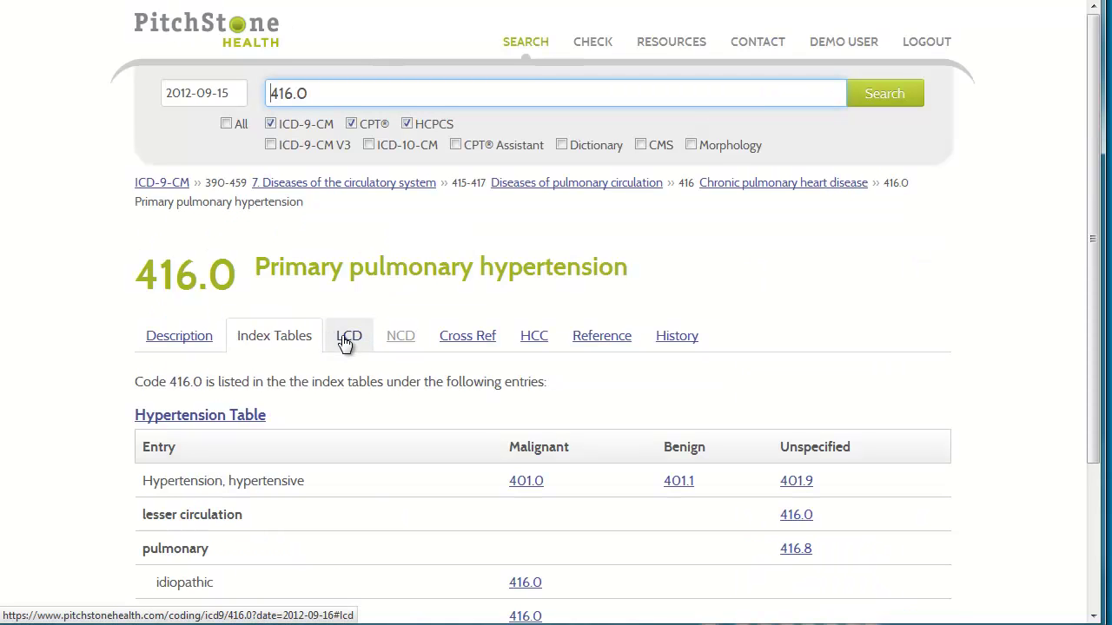
Review 416.0's local coverage policies, cross-referenced procedures and HCC risk details.
{"action": "left_click", "coordinate": [346, 343]}
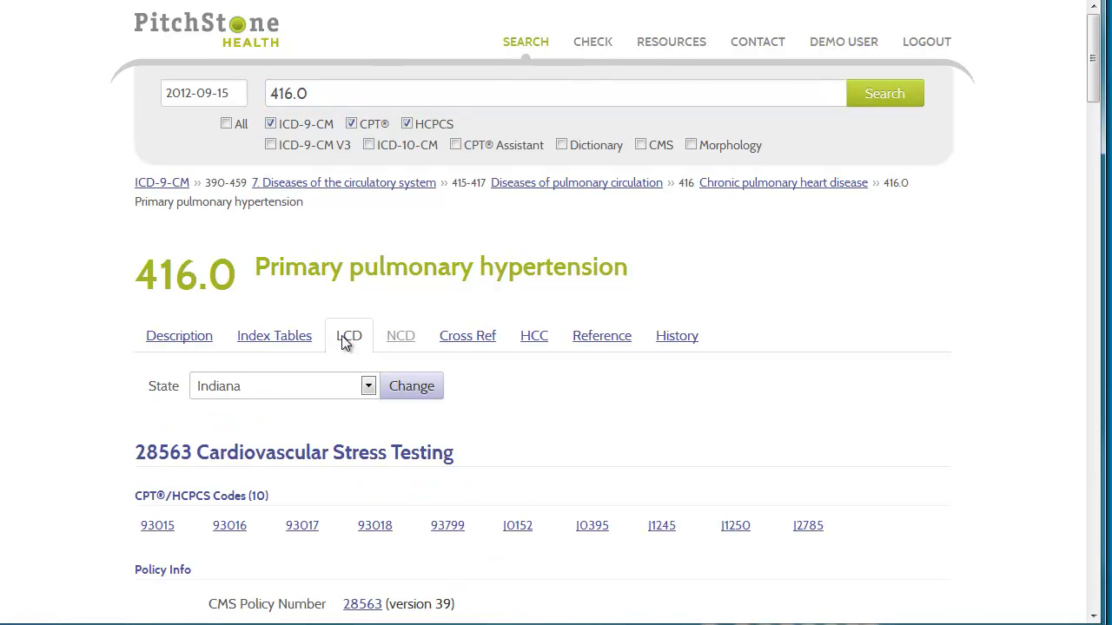
{"action": "scroll", "coordinate": [342, 338], "scroll_direction": "down", "scroll_amount": 4}
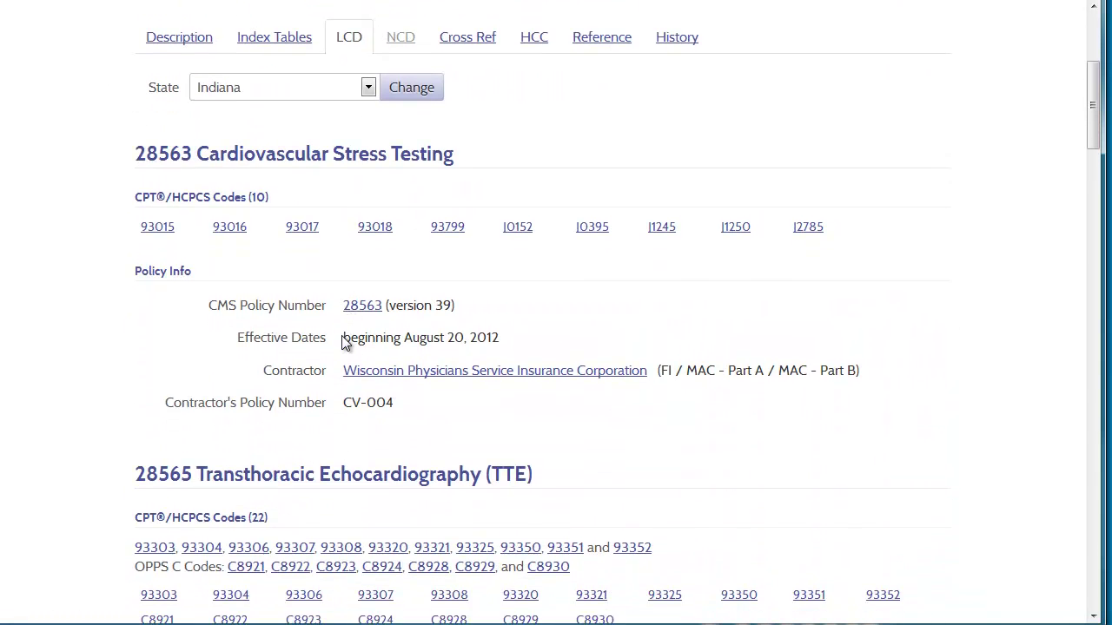
{"action": "scroll", "coordinate": [344, 339], "scroll_direction": "up", "scroll_amount": 3}
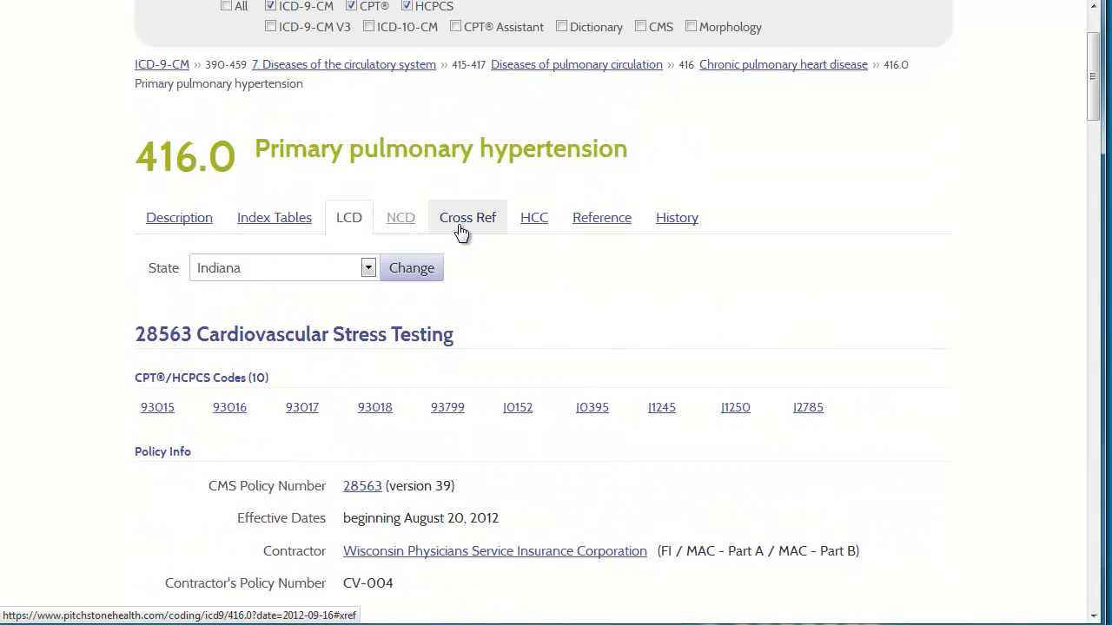
{"action": "left_click", "coordinate": [460, 231]}
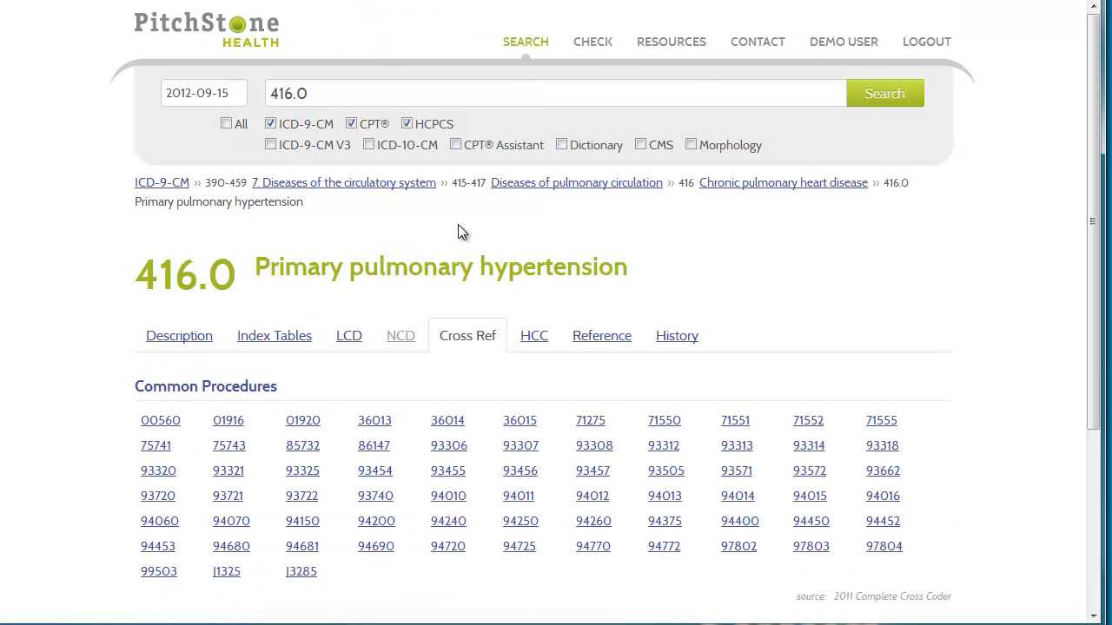
{"action": "left_click", "coordinate": [534, 338]}
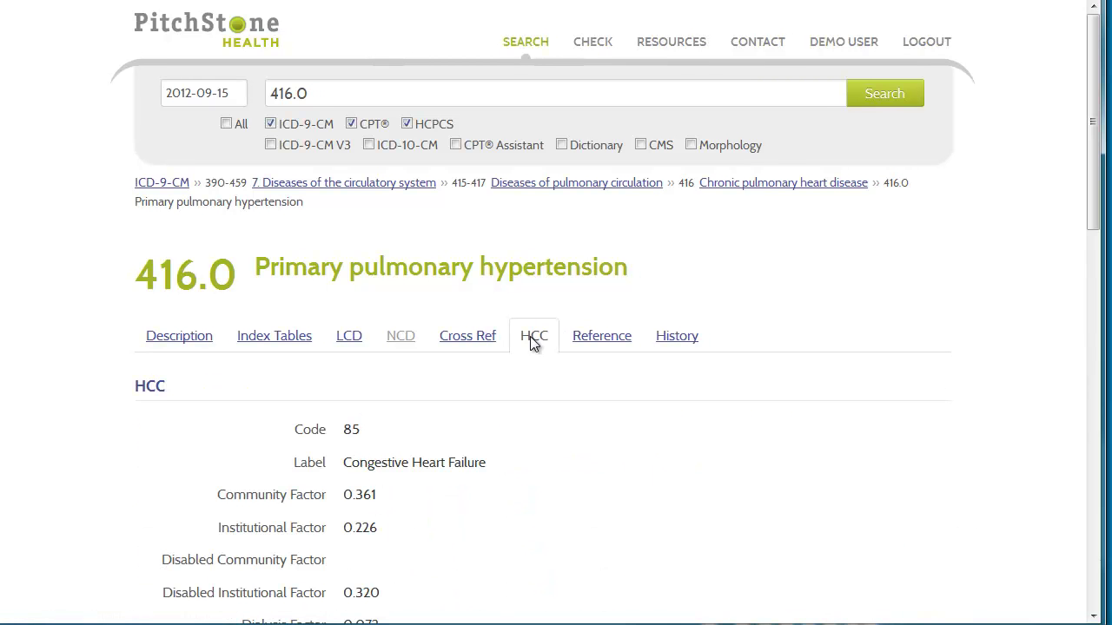
Check 416.0's reference definitions and change history, then begin a blank code search.
{"action": "left_click", "coordinate": [596, 341]}
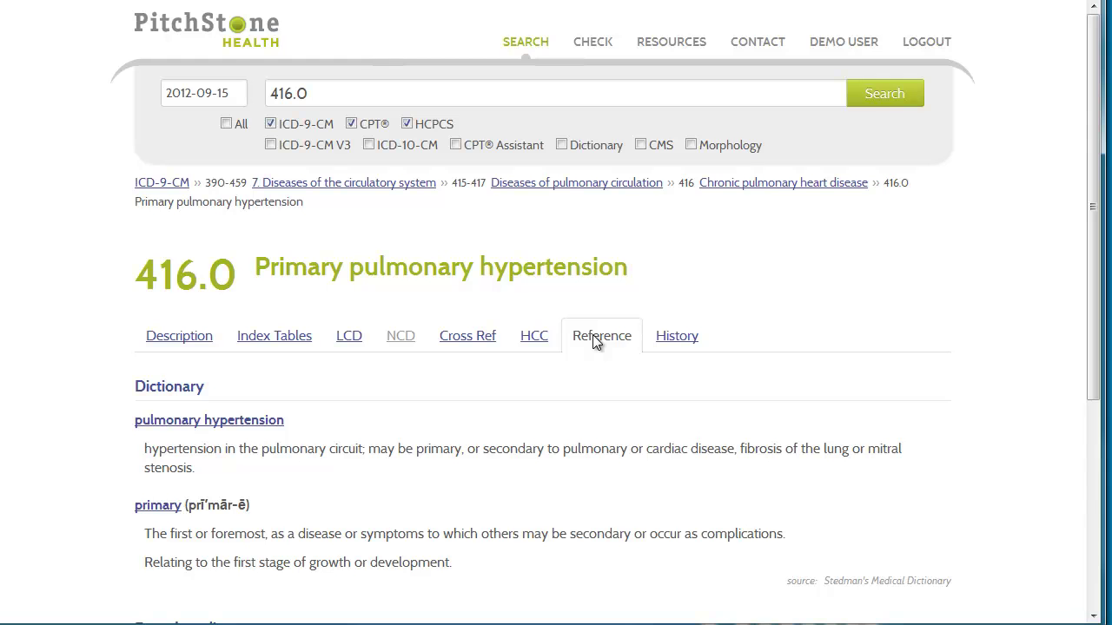
{"action": "scroll", "coordinate": [596, 342], "scroll_direction": "down", "scroll_amount": 5}
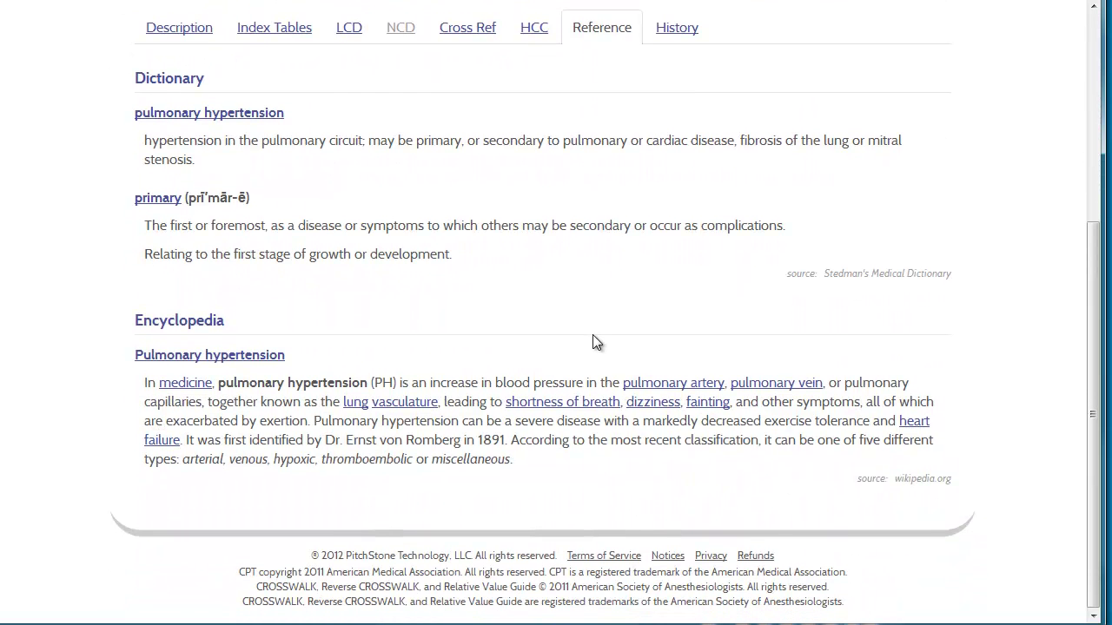
{"action": "left_click", "coordinate": [684, 40]}
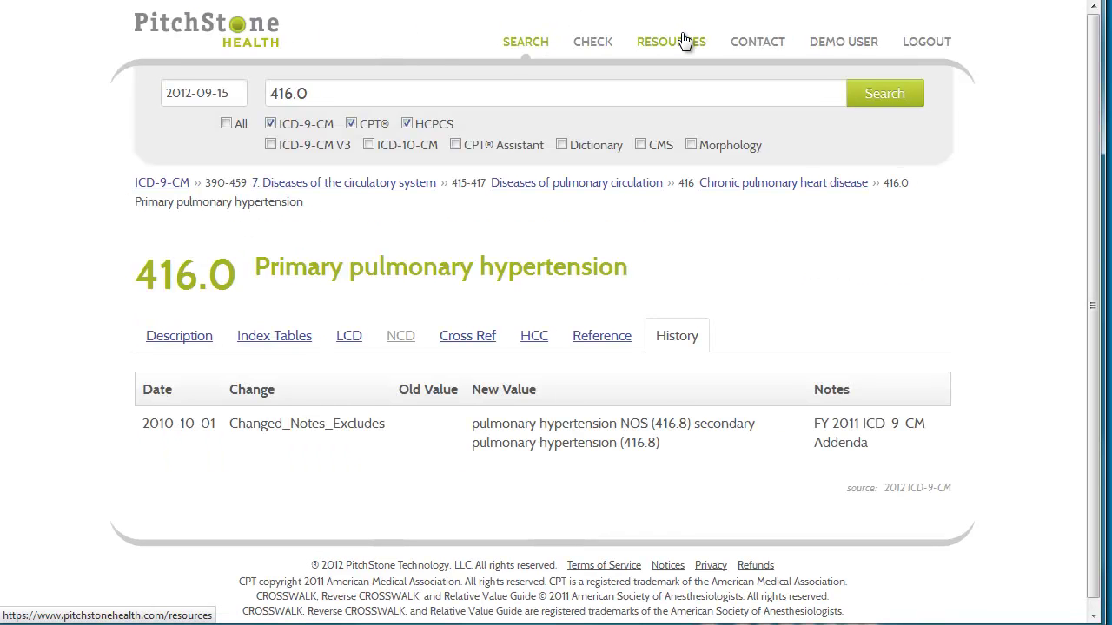
{"action": "left_click", "coordinate": [526, 42]}
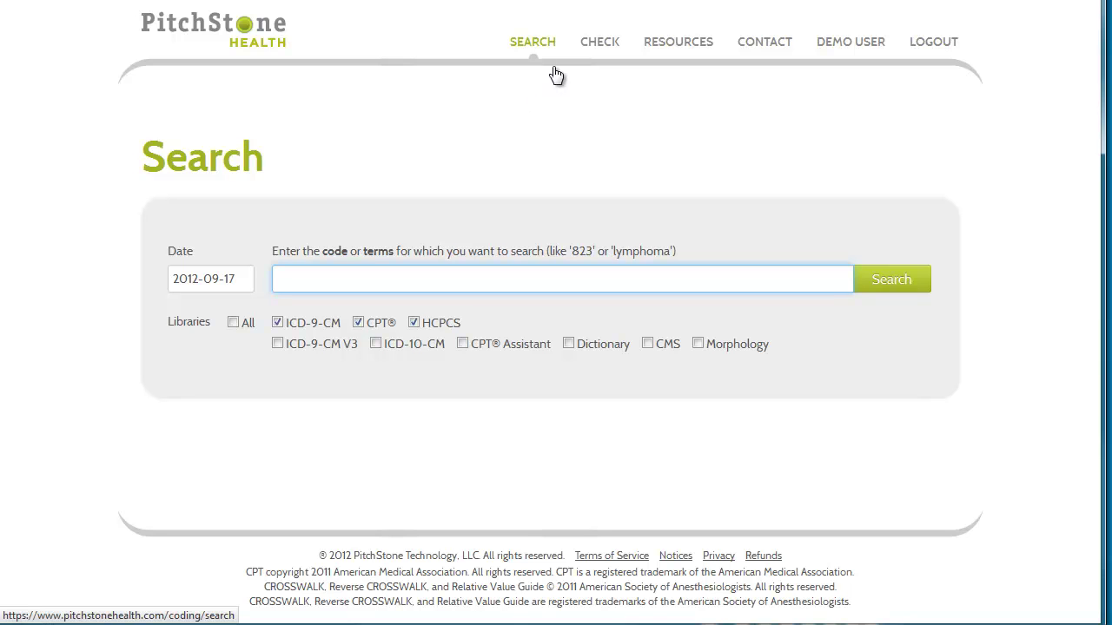
Open the Check tool with blank CPT/HCPCS, Modifiers and ICD-9 fields.
{"action": "left_click", "coordinate": [594, 43]}
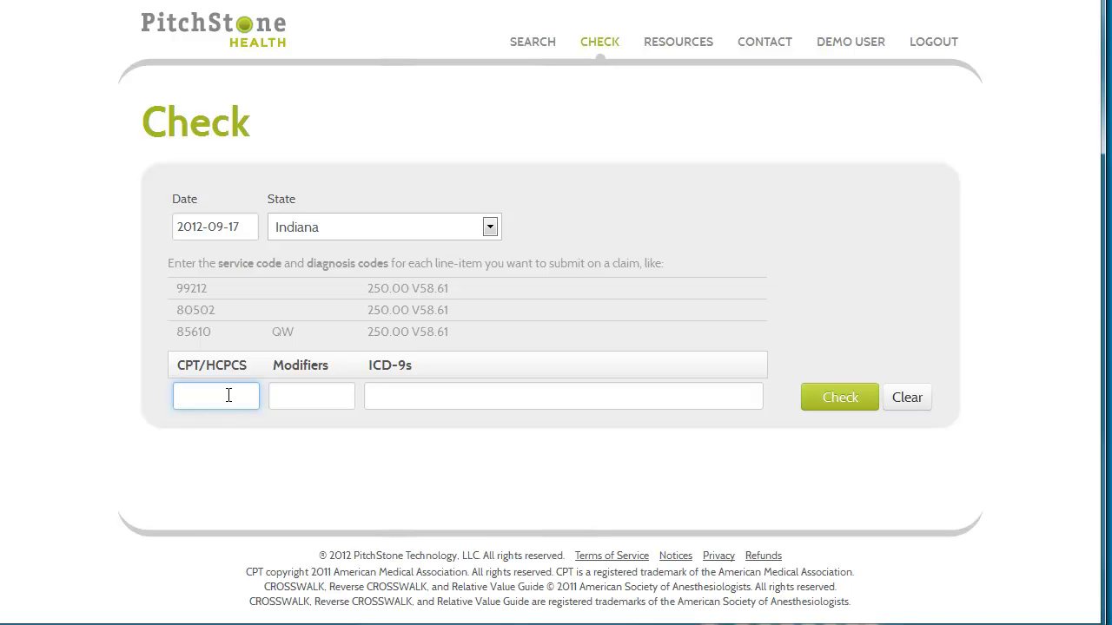
Enter CPT codes 49255, 49585, 52000 and 58552 as four line items and run the check.
{"action": "type", "text": "49255"}
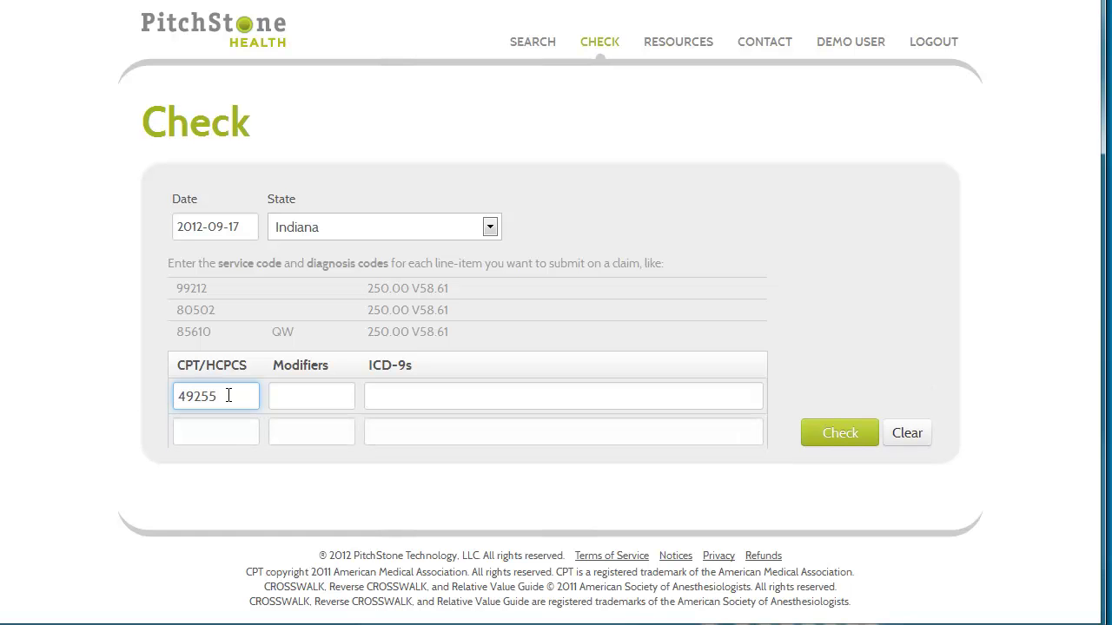
{"action": "left_click", "coordinate": [224, 431]}
{"action": "type", "text": "4"}
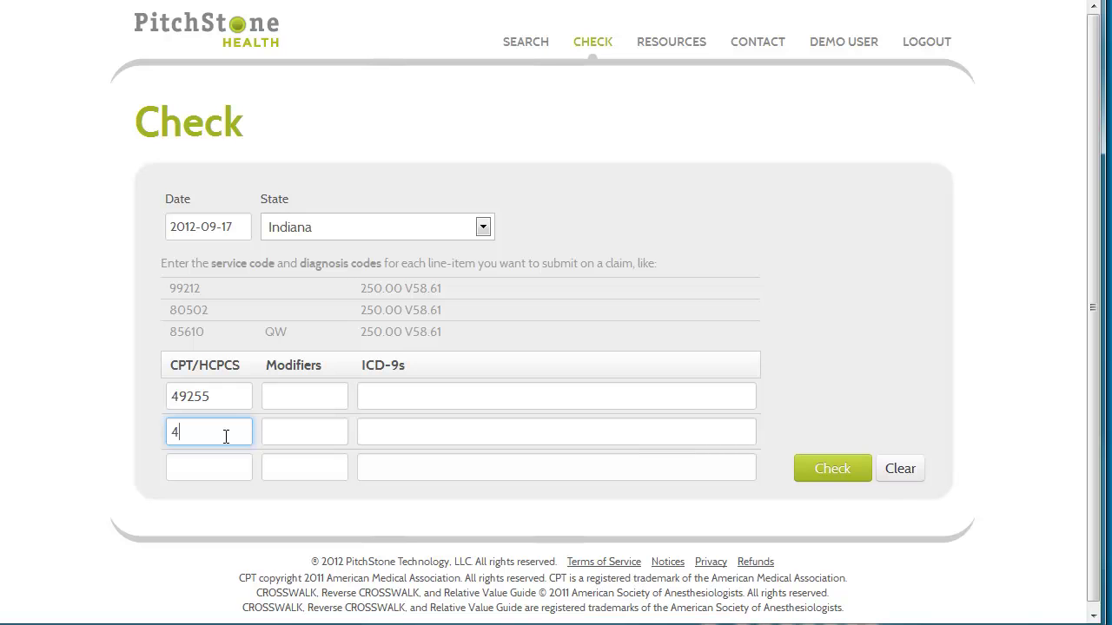
{"action": "type", "text": "9585"}
{"action": "left_click", "coordinate": [218, 462]}
{"action": "type", "text": "52000"}
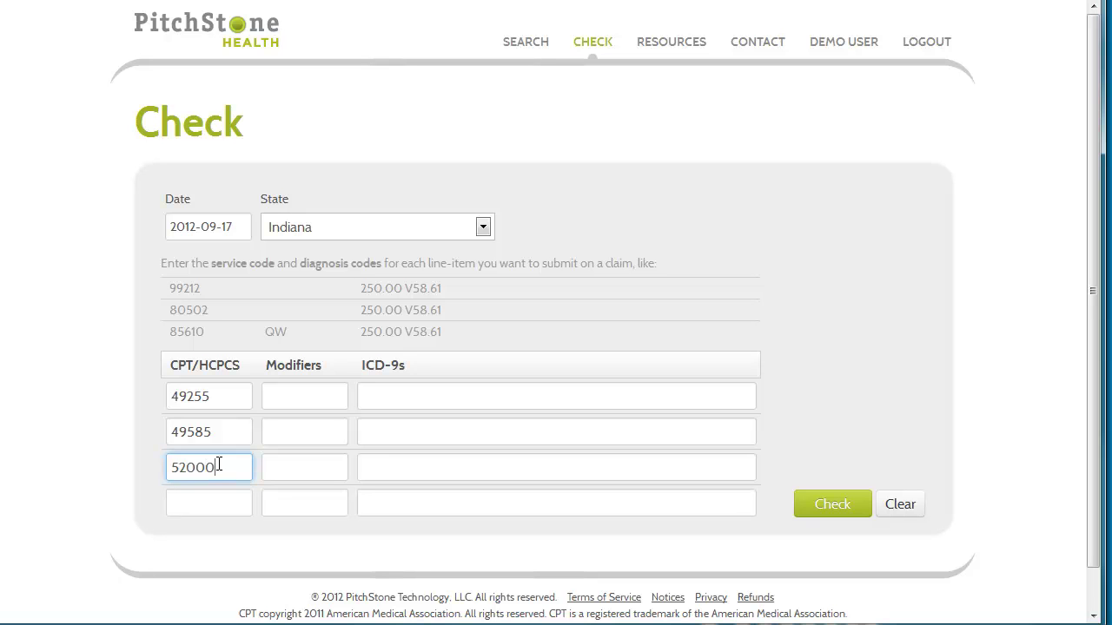
{"action": "left_click", "coordinate": [203, 502]}
{"action": "type", "text": "5"}
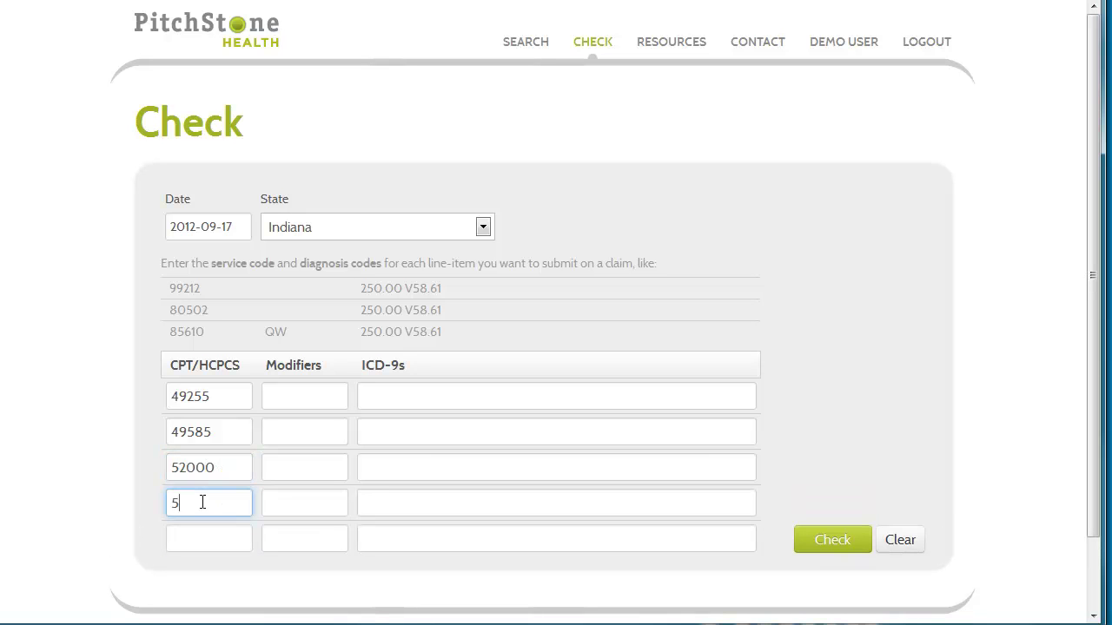
{"action": "type", "text": "8552"}
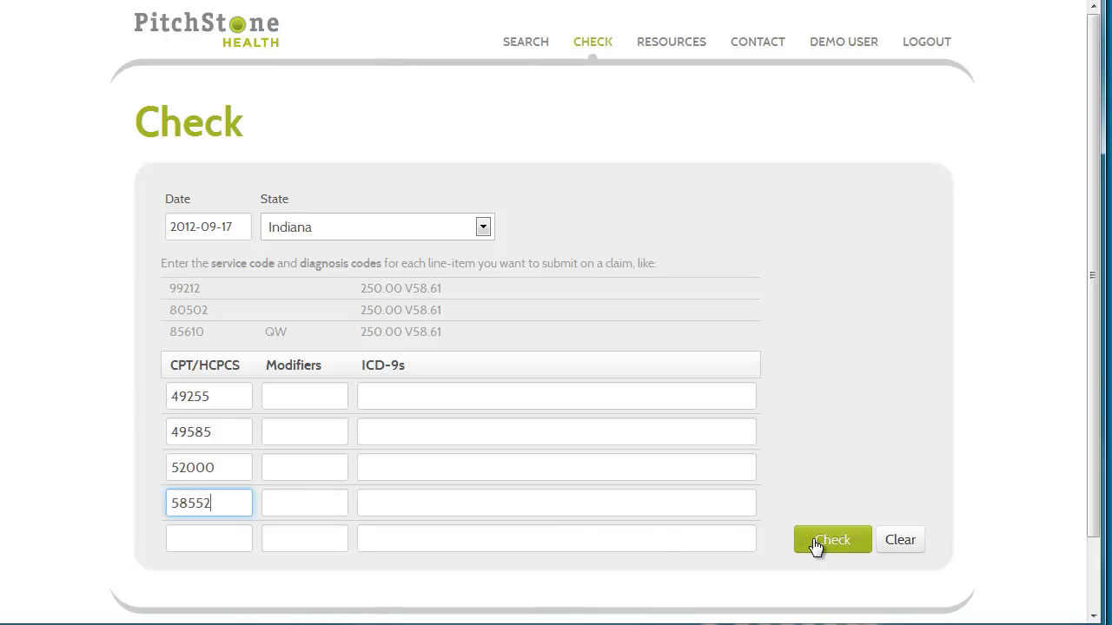
{"action": "left_click", "coordinate": [817, 540]}
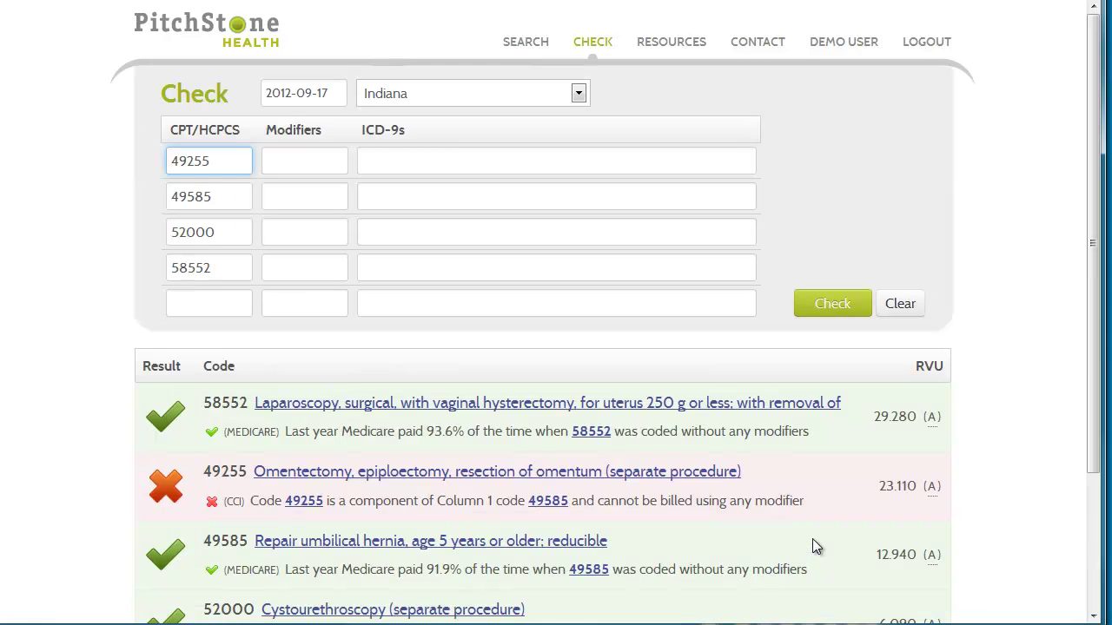
Scroll to the results and highlight 49255 in the red row failing CCI against 49585.
{"action": "scroll", "coordinate": [814, 544], "scroll_direction": "down", "scroll_amount": 2}
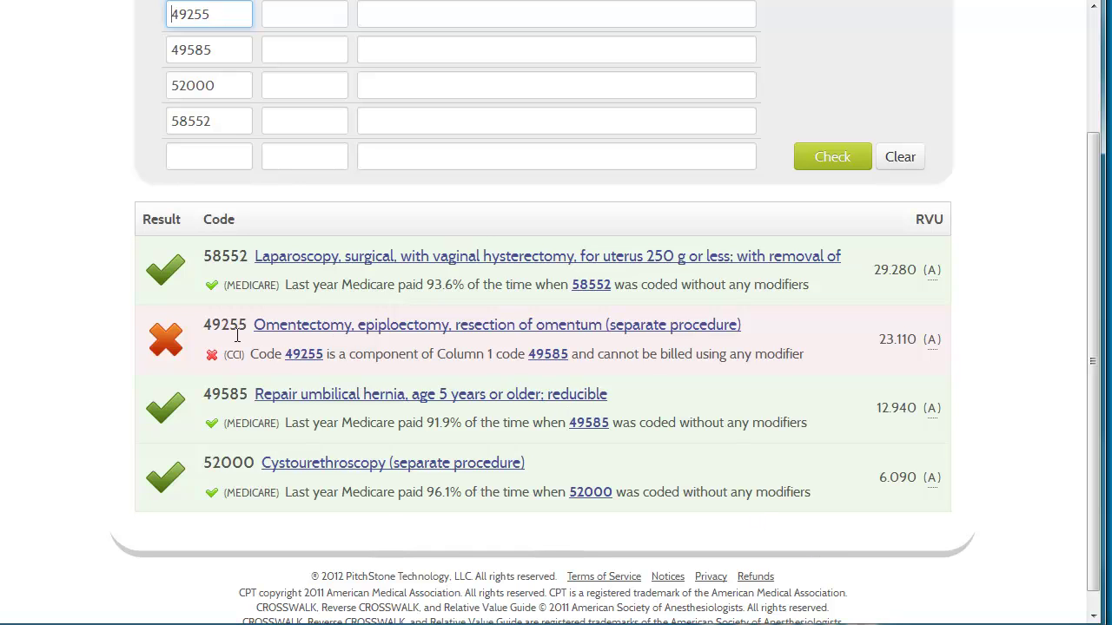
{"action": "left_click_drag", "start_coordinate": [203, 325], "coordinate": [241, 325]}
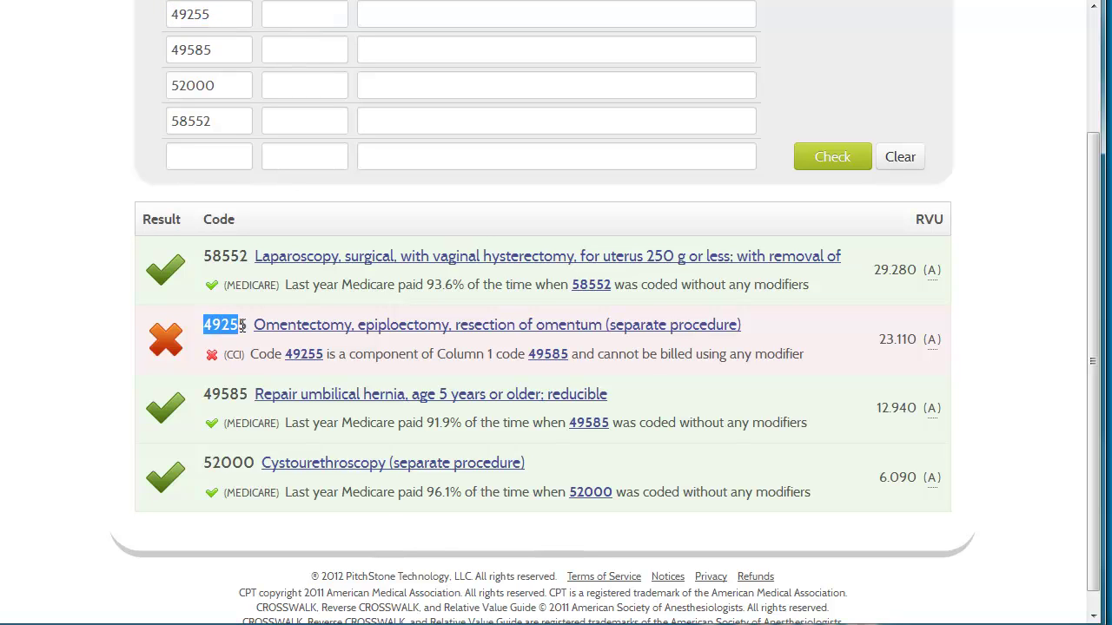
{"action": "left_click", "coordinate": [242, 326]}
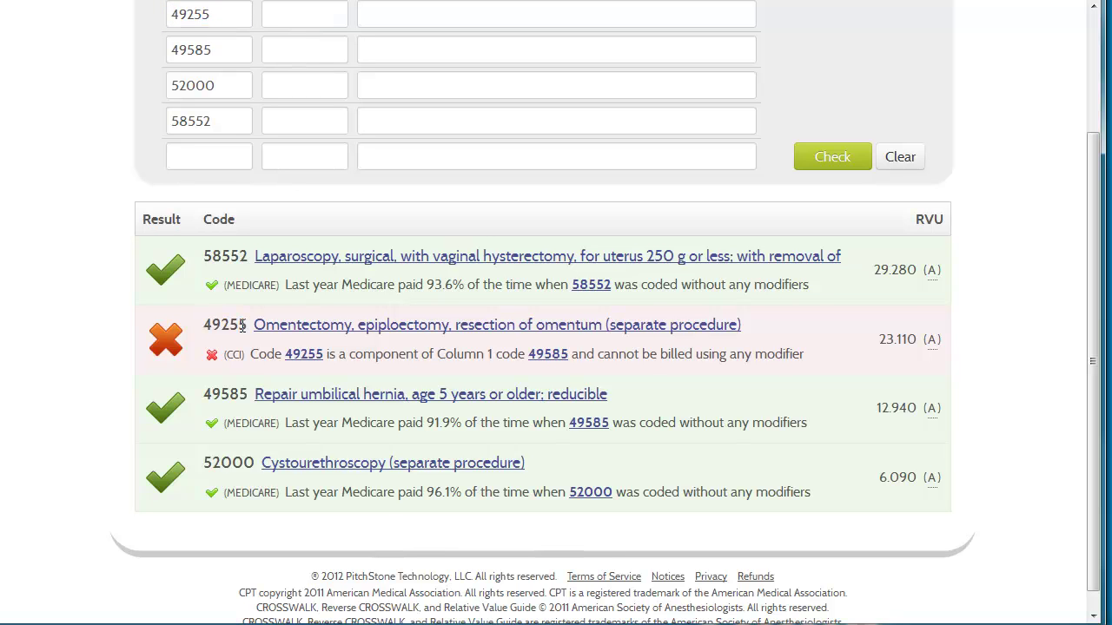